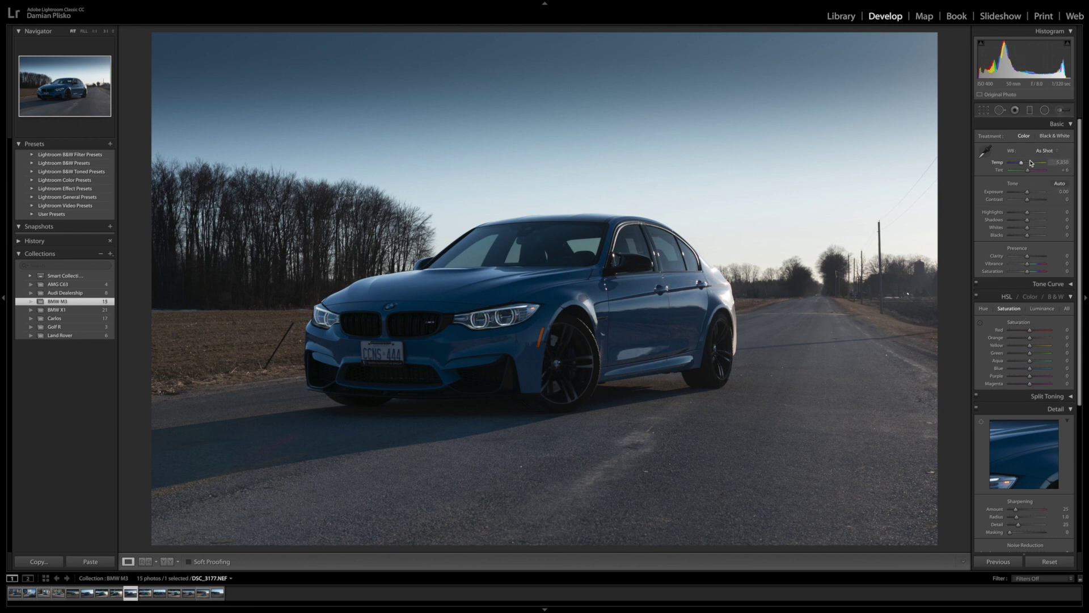
Set the white balance to Auto and the exposure to +0.50
left_click(1048, 151)
left_click(1048, 155)
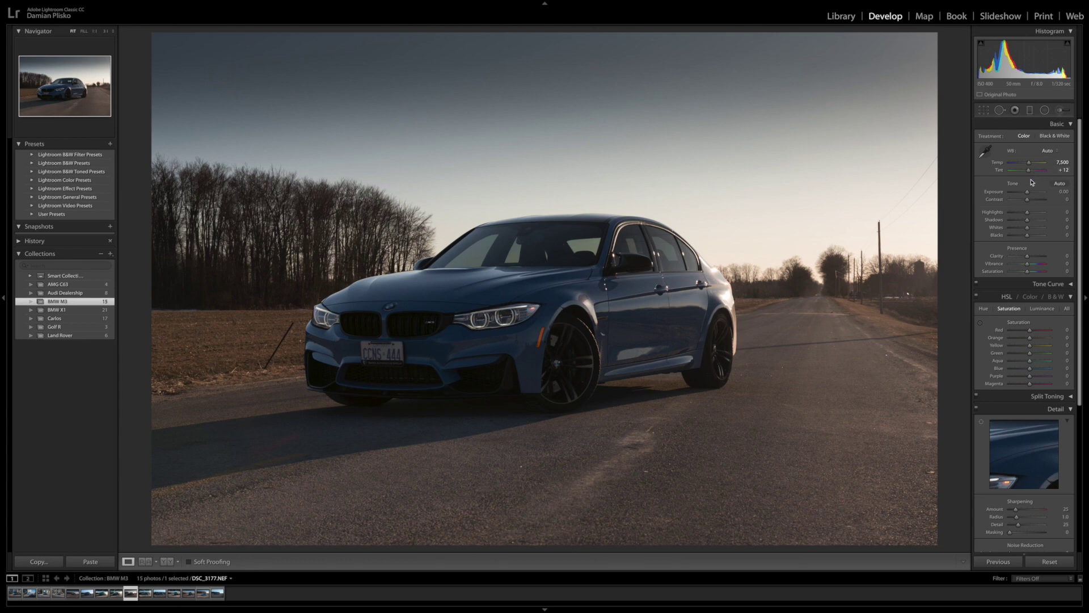
left_click(1056, 193)
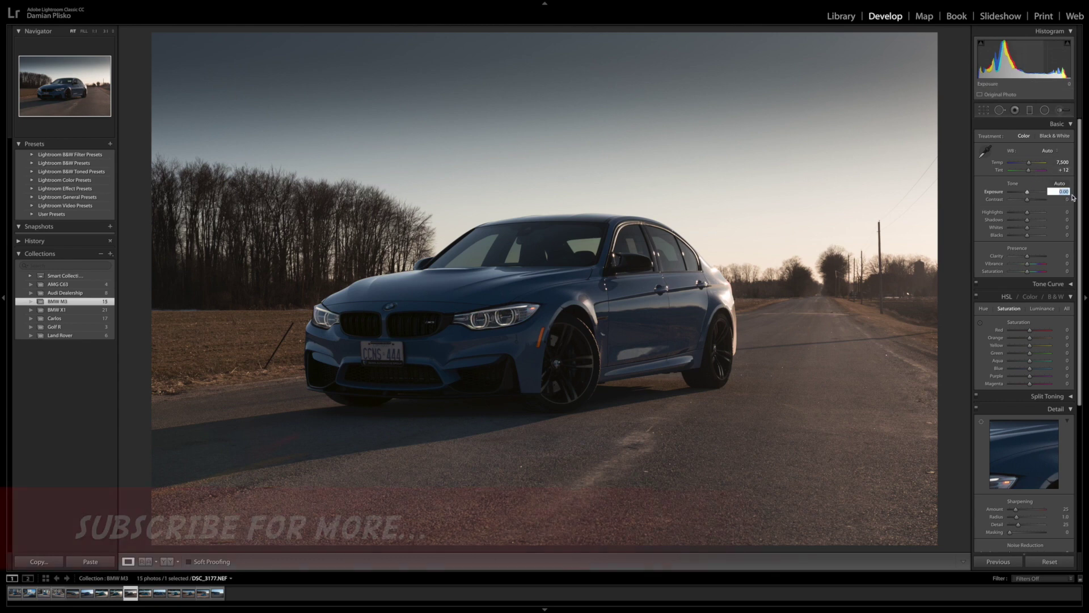
key("Return")
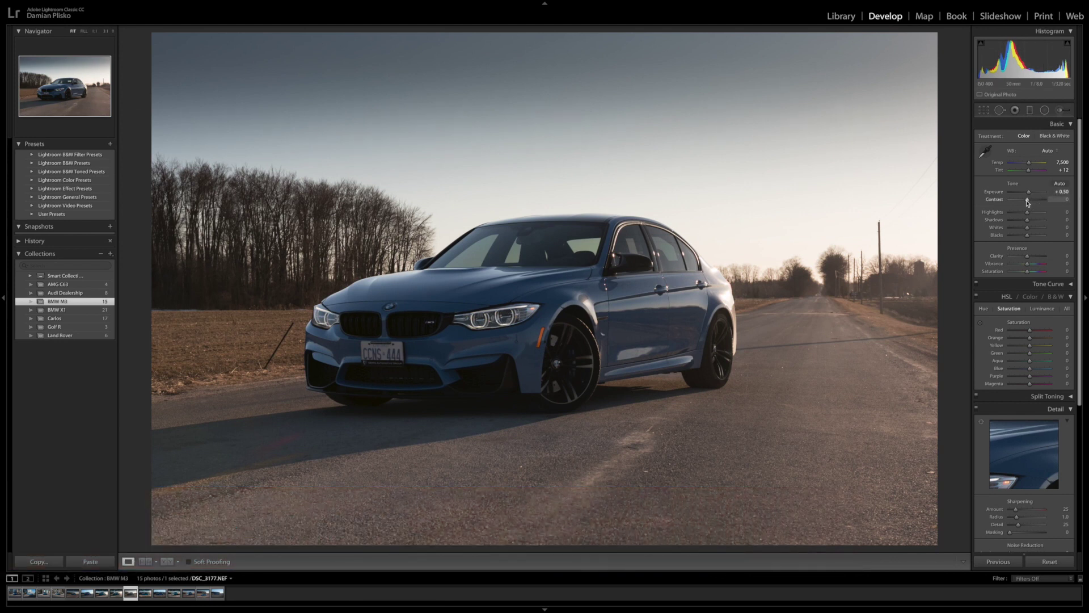
Adjust the photo's tone with contrast at +15, highlights at -100 and shadows at +50
left_click_drag(1027, 201, 1029, 202)
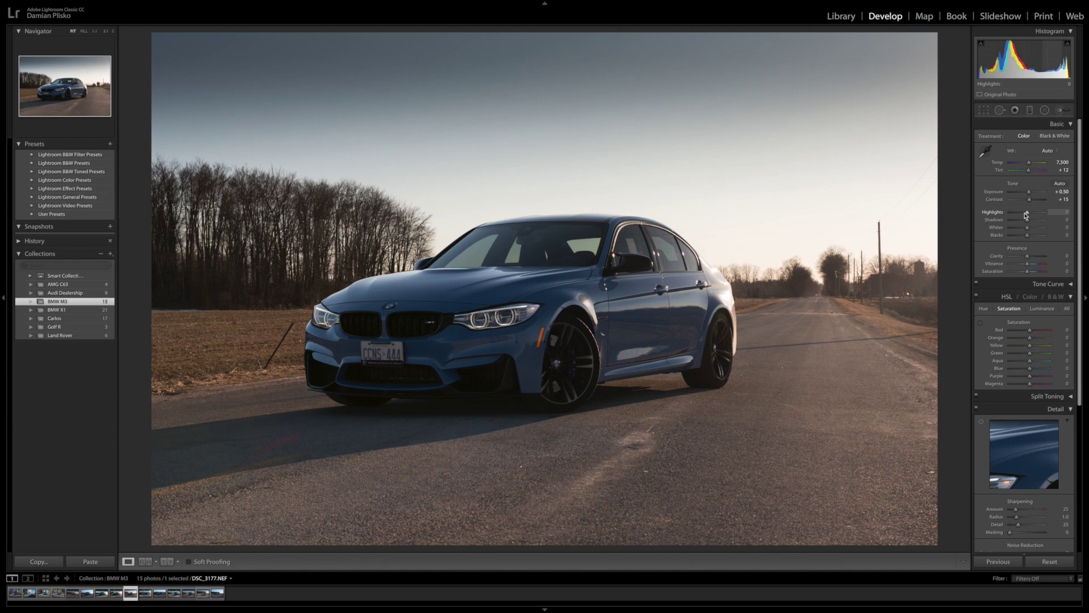
left_click_drag(1023, 214, 1002, 214)
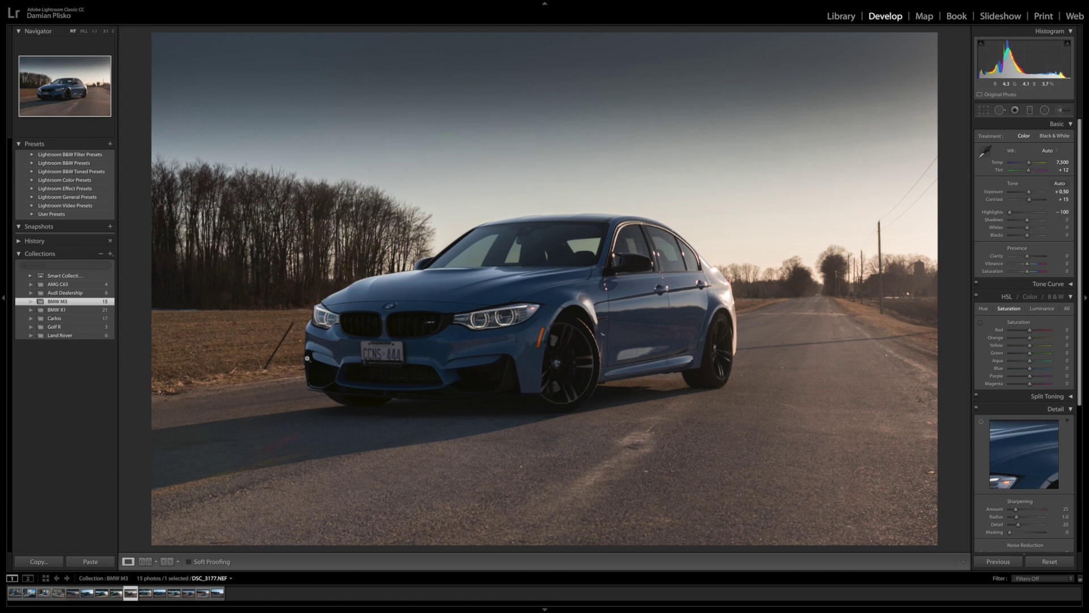
left_click(1058, 219)
type("10")
key("Return")
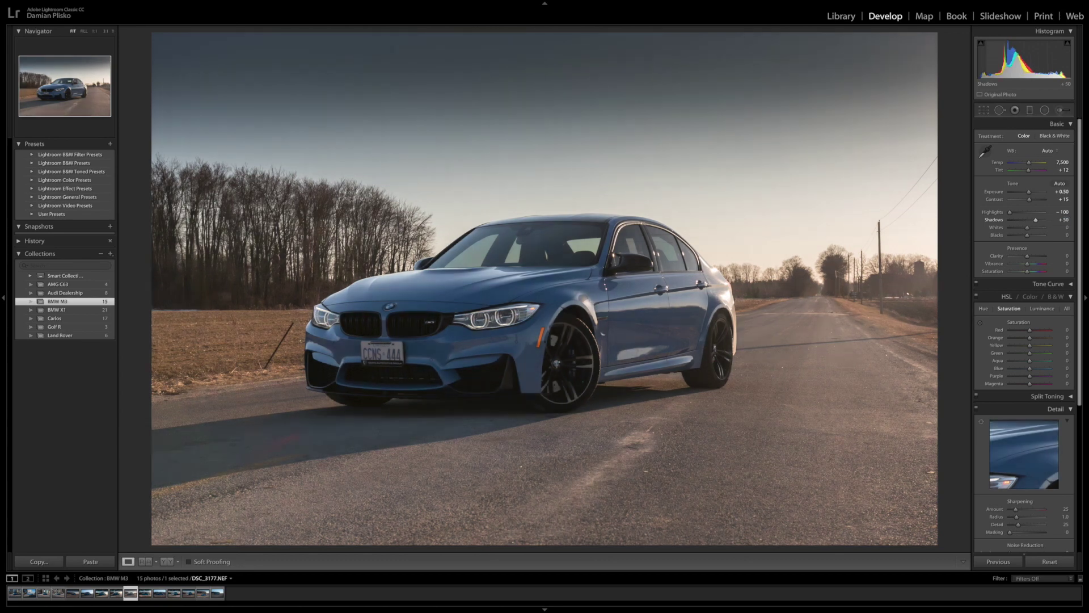
Lower the whites to -50 and the blacks to -10
left_click(1065, 227)
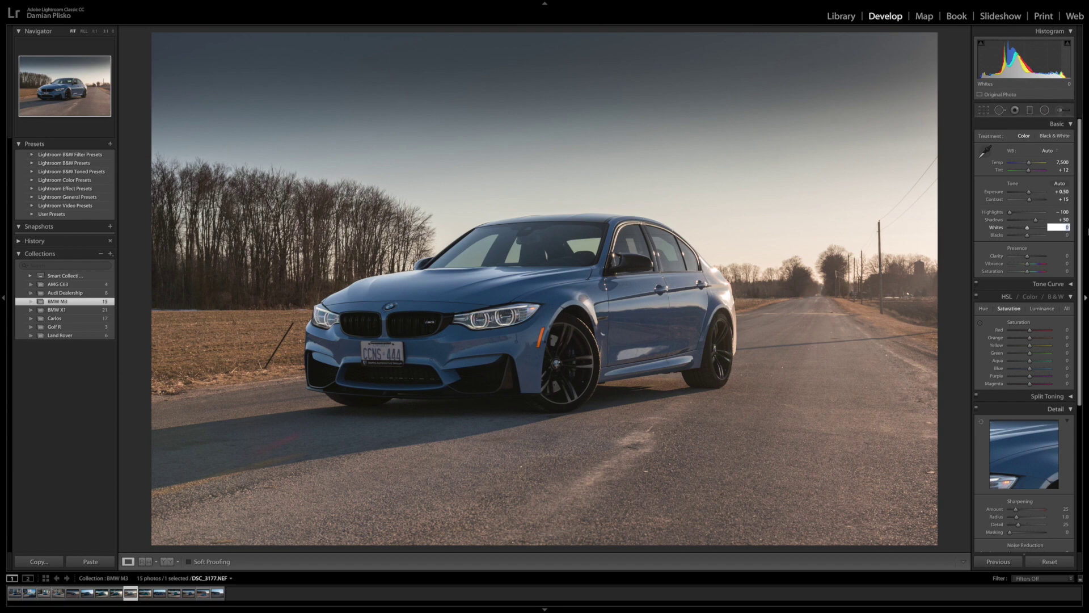
type("-5")
key("Return")
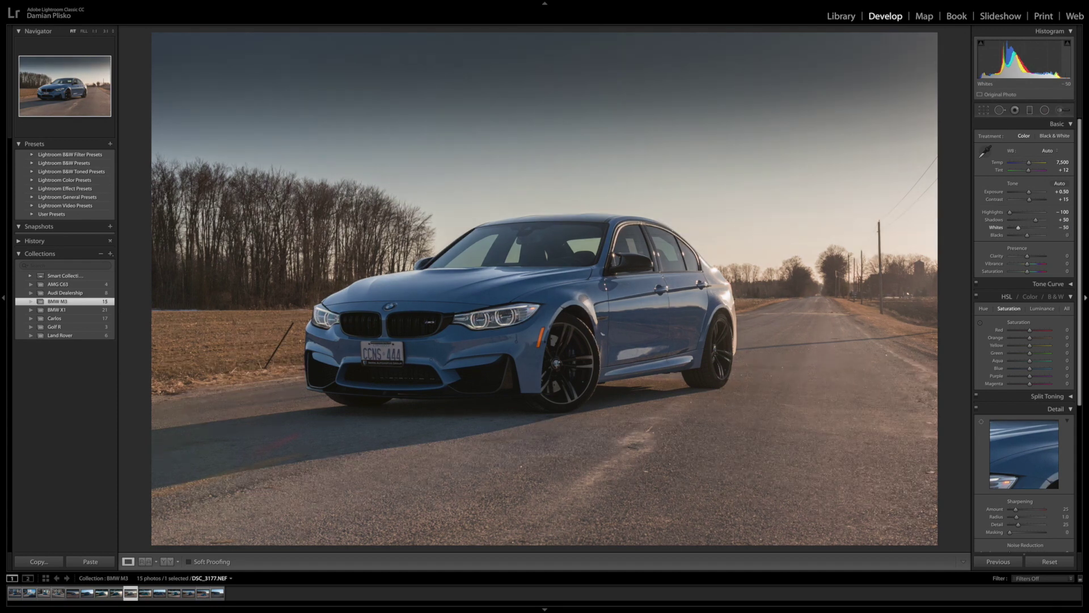
left_click(1067, 235)
key("Return")
Set the presence values to clarity +30, vibrance +10 and saturation +10
left_click(1066, 256)
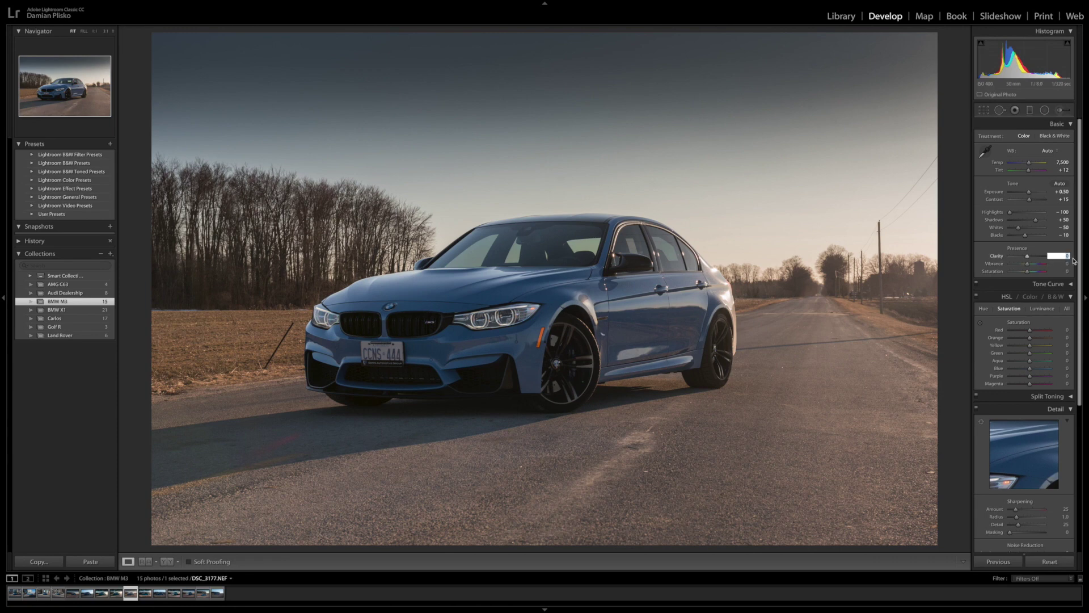
type("30")
key("Return")
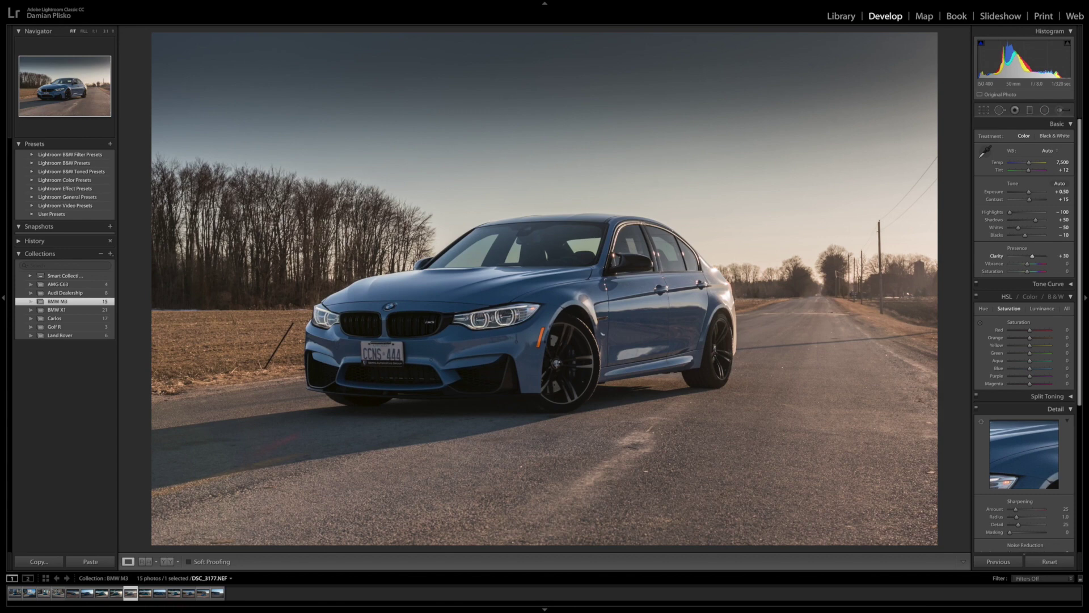
left_click(1067, 263)
type("10")
key("Tab")
type("10")
key("Return")
Reduce the orange saturation to -65 and slightly raise the blue saturation
scroll(1037, 273, "down", 1)
scroll(1037, 274, "down", 3)
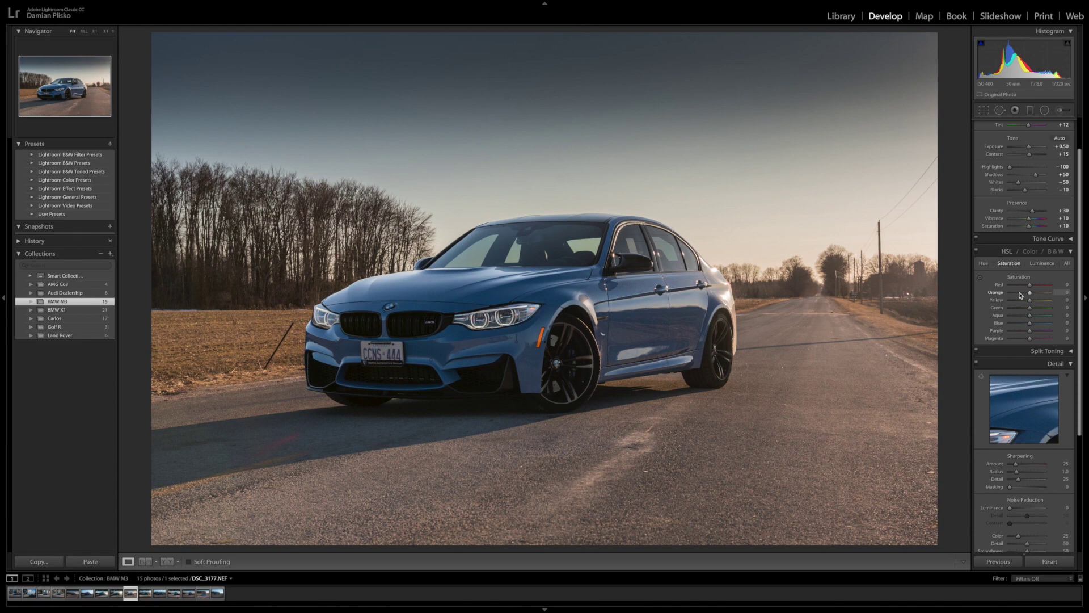
left_click_drag(1030, 292, 1016, 294)
left_click(1070, 292)
key("BackSpace")
type("-65")
key("Return")
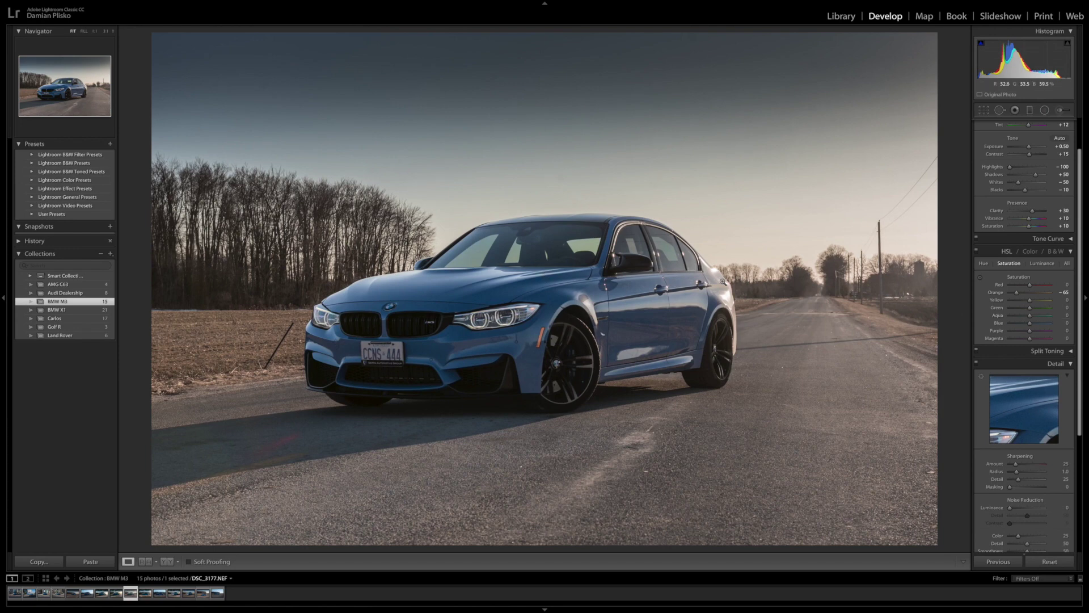
left_click_drag(1030, 328, 1034, 326)
Set the orange hue to -20 and compare the edit with the original photo
left_click(983, 264)
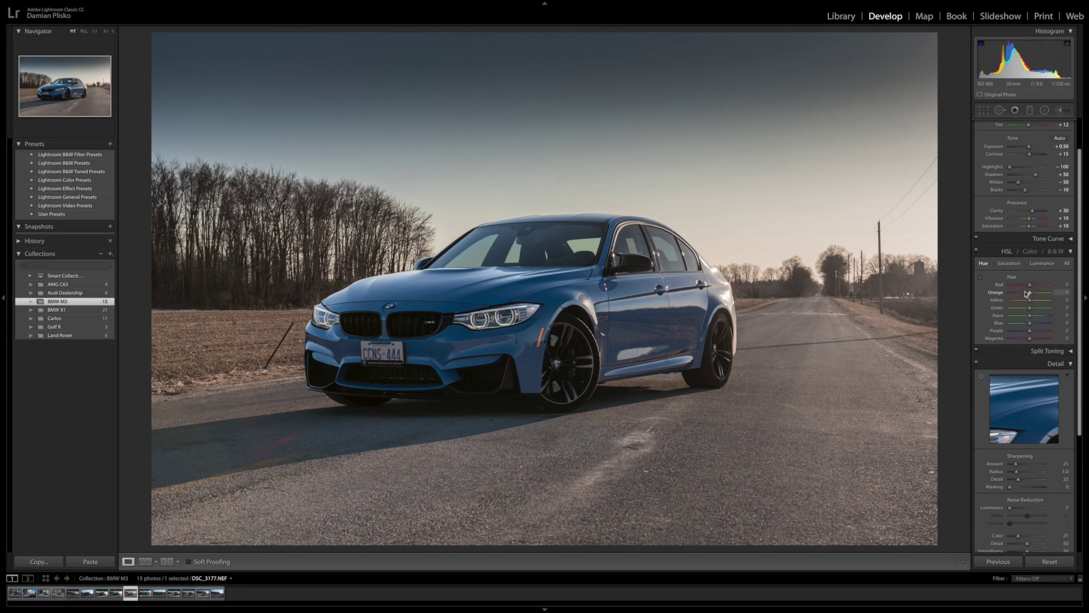
left_click(1067, 292)
type("-20")
key("backslash")
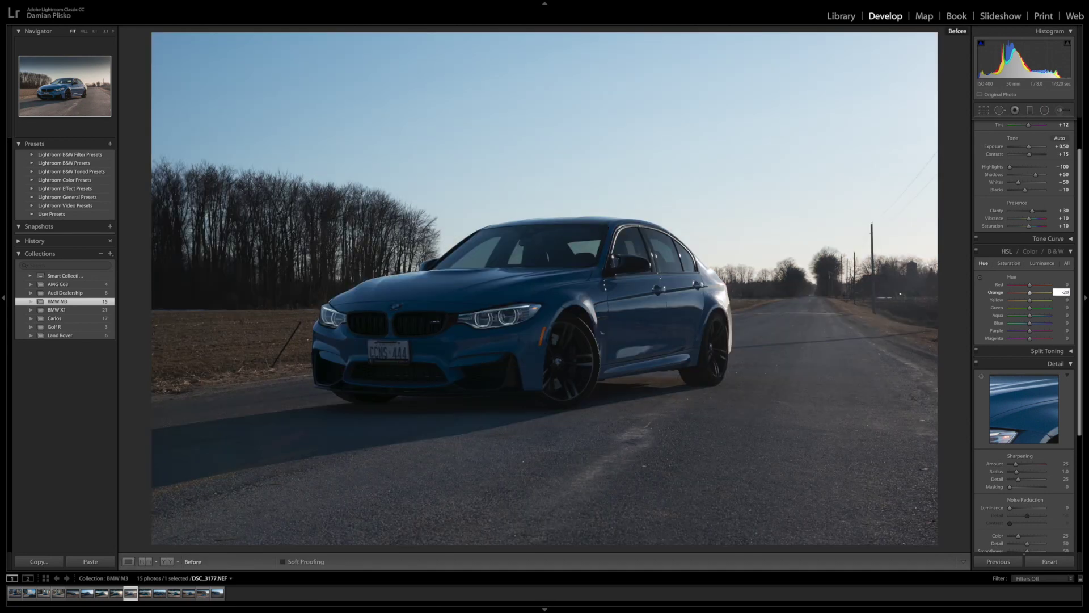
key("Return")
key("backslash")
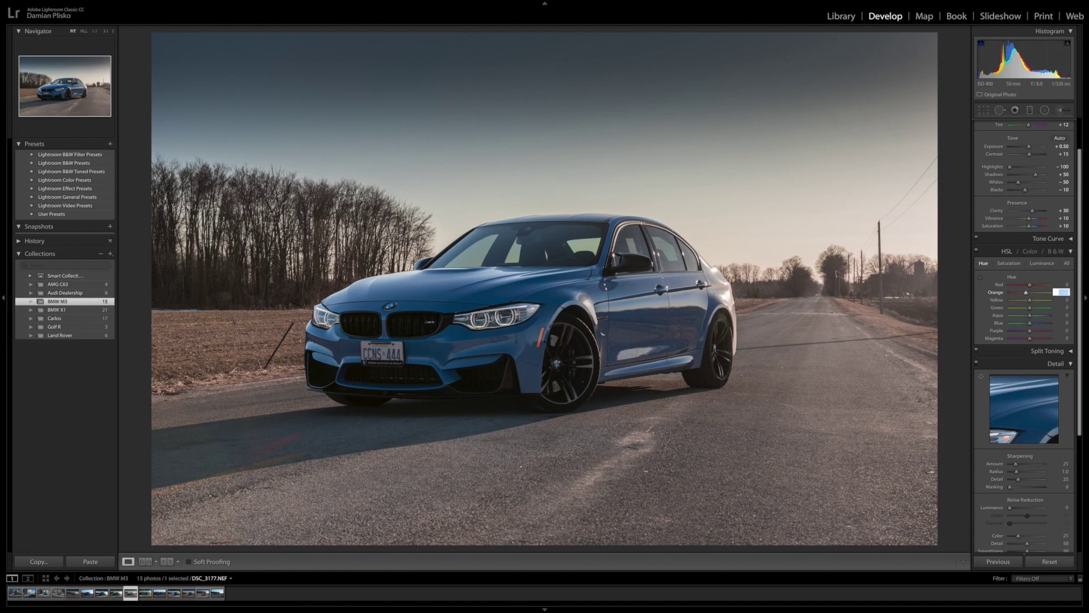
key("backslash")
key("backslash")
Set the blue hue to -5 and the red hue to 5, finishing the HSL adjustments
left_click(1066, 322)
type("-5")
key("Return")
left_click(1067, 284)
type("5")
left_click(1071, 253)
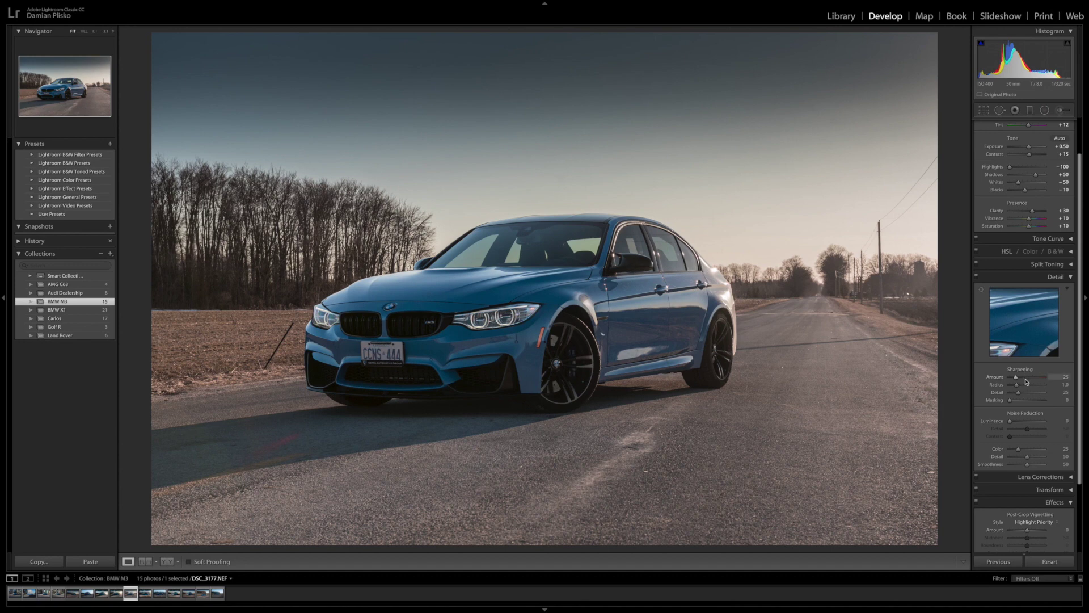
Set the sharpening amount to 70 and the luminance noise reduction to 40
left_click(1064, 378)
type("70")
key("Return")
left_click(1066, 420)
type("40")
key("Return")
Slightly increase the Dehaze amount in the photo's effects settings
scroll(1021, 402, "down", 1)
scroll(1021, 401, "down", 2)
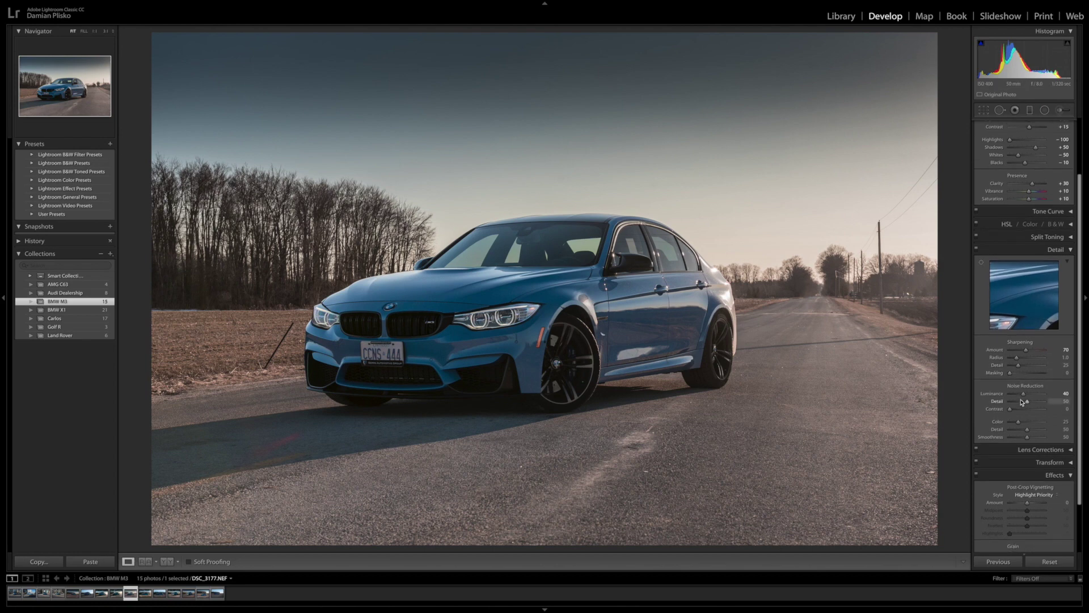
left_click(1070, 249)
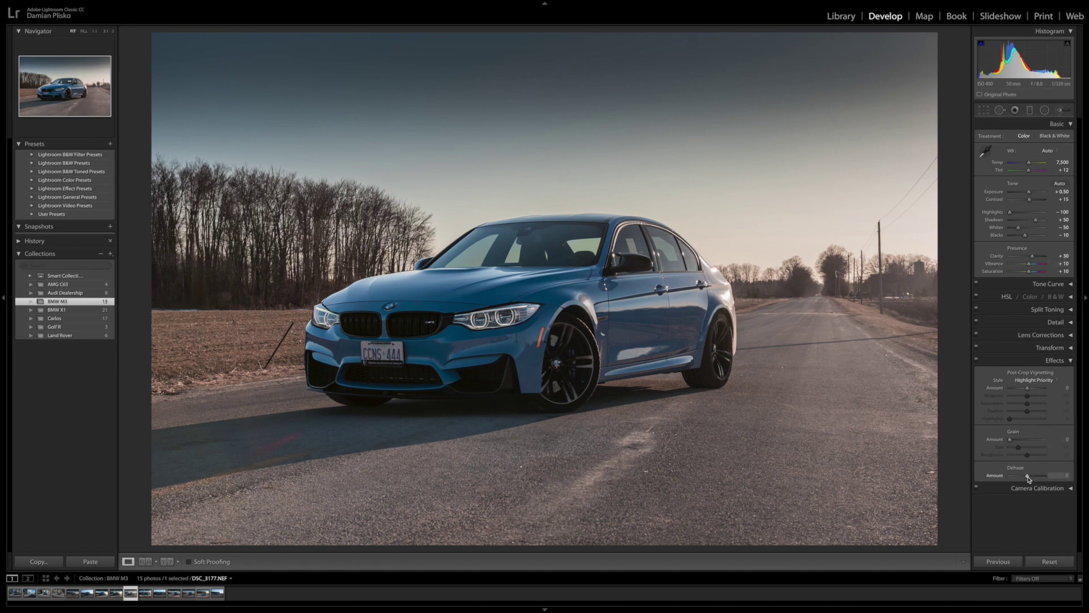
left_click_drag(1029, 479, 1035, 477)
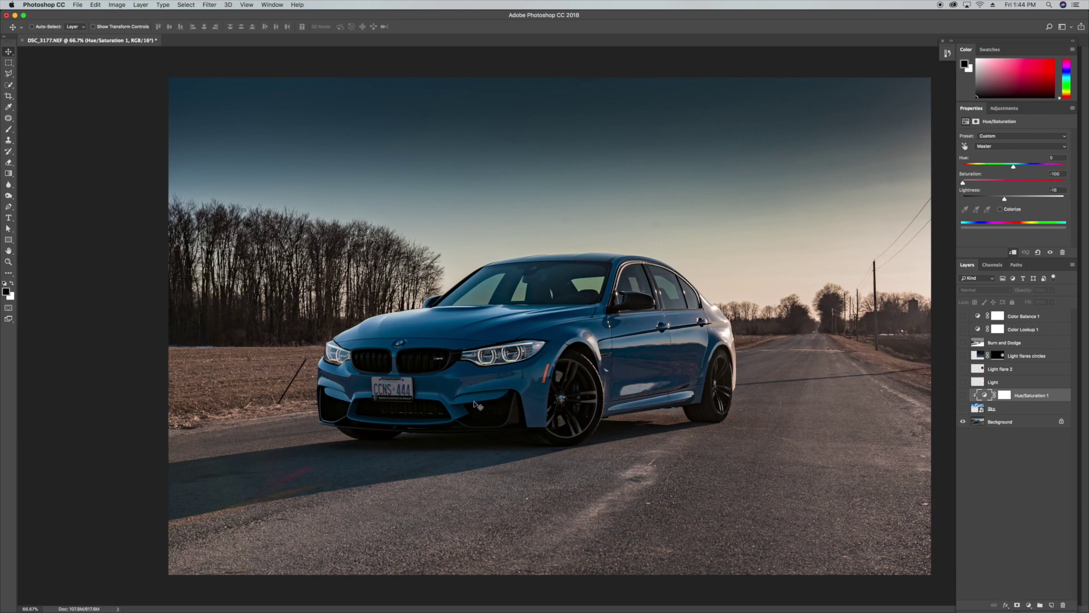
In Photoshop, clone out the dark stick in the field beside the car on the Background layer with the Clone Stamp
left_click(985, 424)
left_click(9, 142)
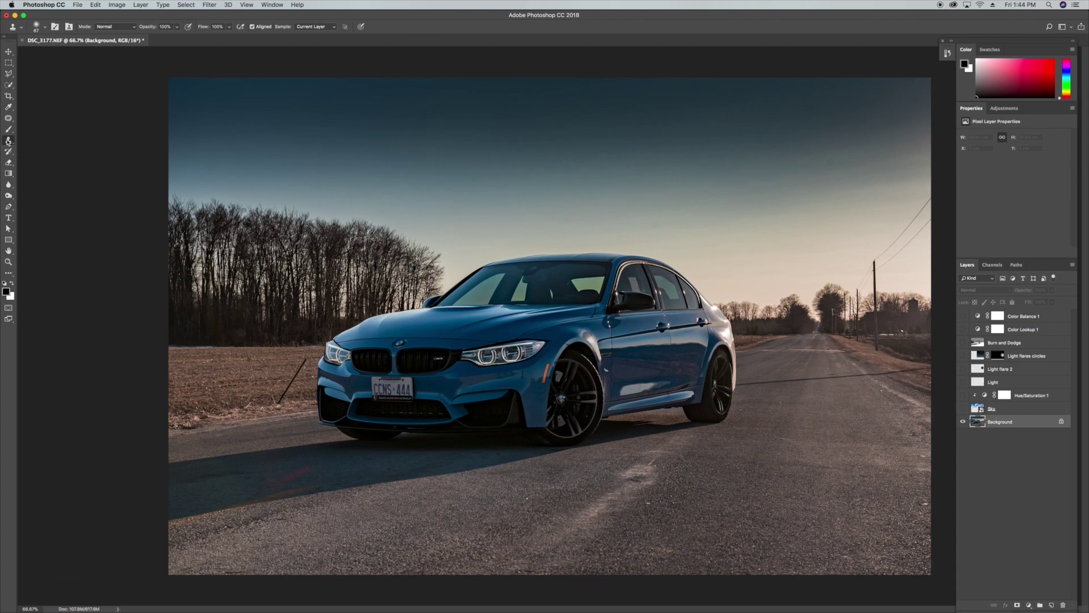
key("super+plus")
key("super+plus")
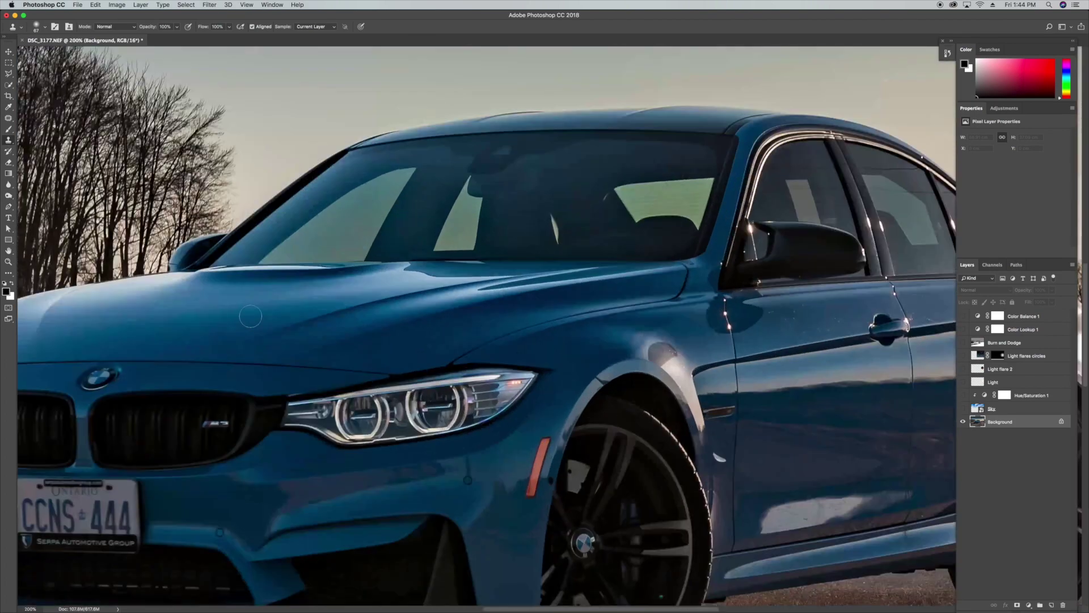
scroll(397, 315, "left", 10)
scroll(393, 314, "left", 5)
scroll(393, 314, "up", 2)
scroll(431, 321, "right", 8)
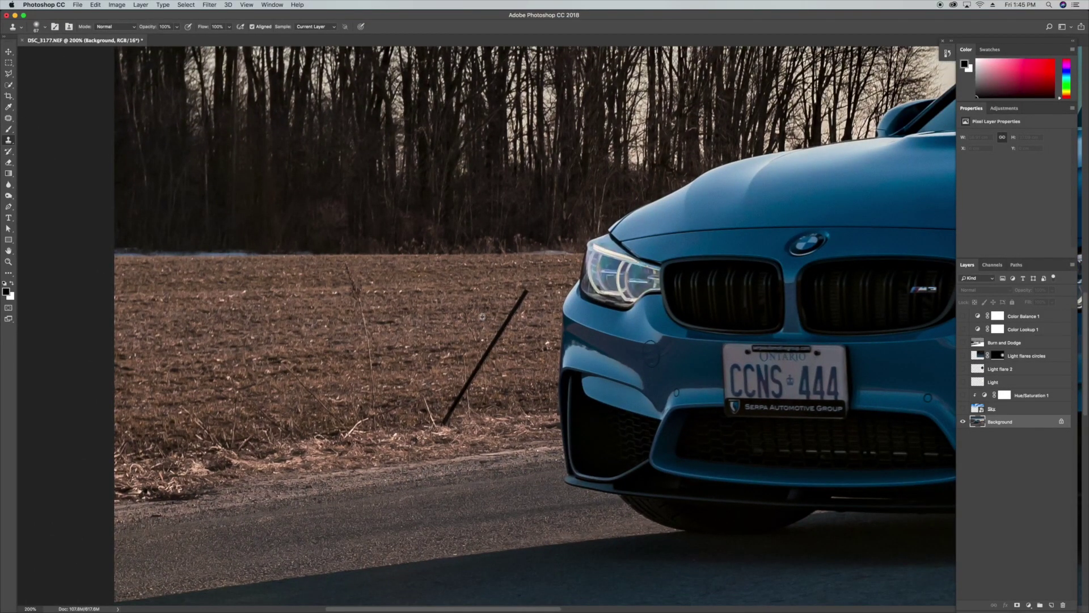
key("super+0")
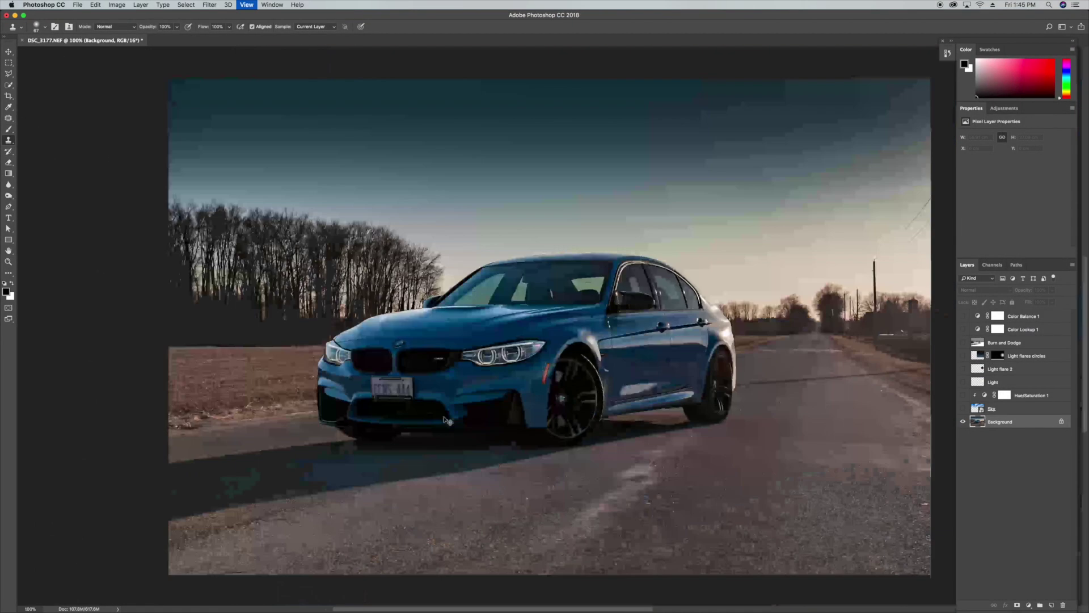
Clone over the pale patches on the asphalt in front of the car, enlarging the Clone Stamp brush to 300
key("super+1")
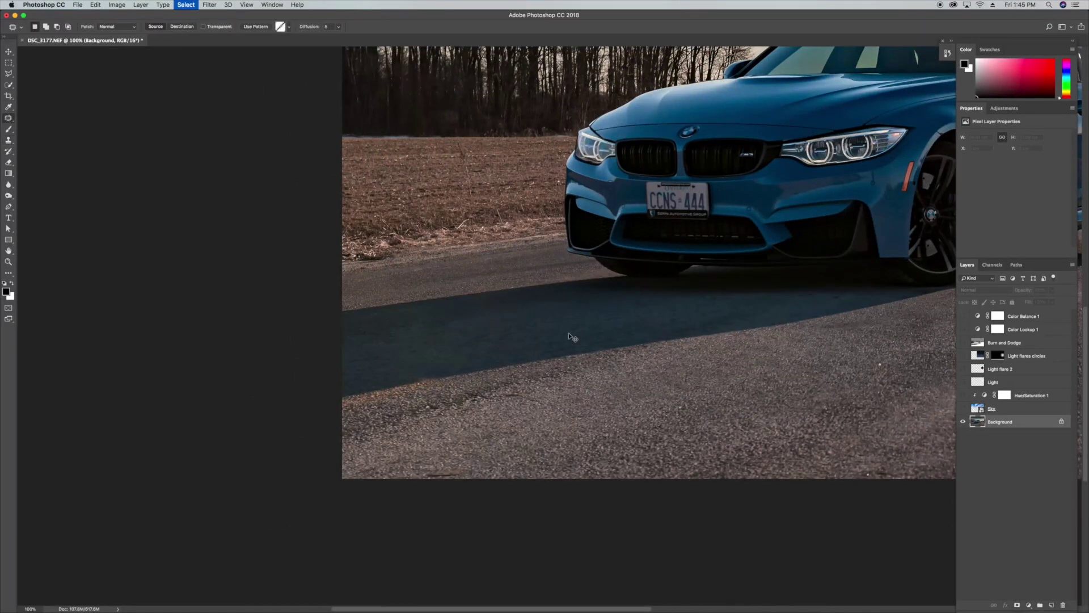
key("super+equal")
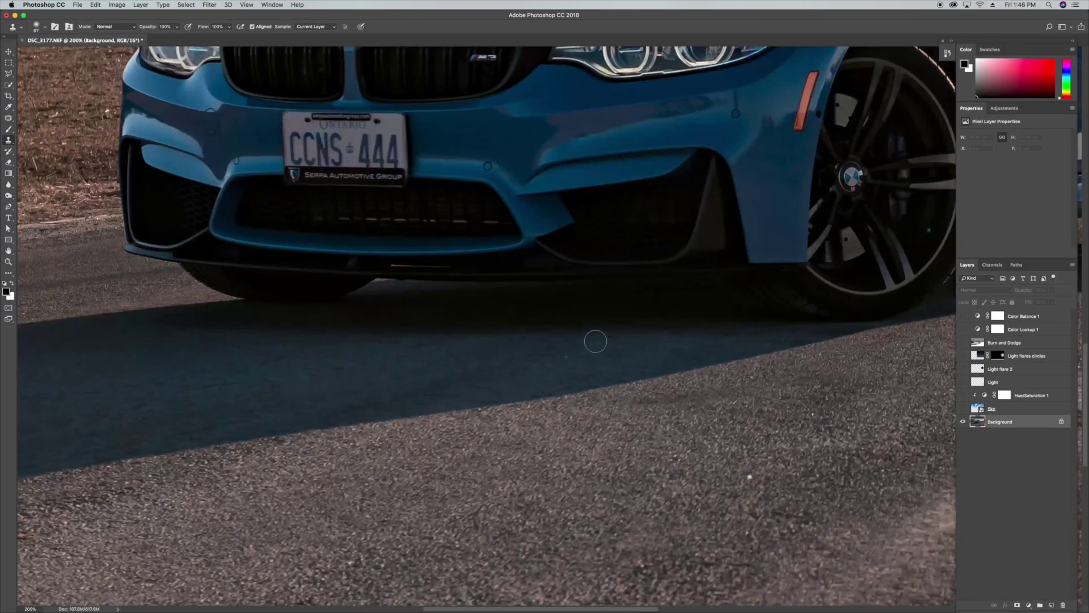
key("super+1")
right_click(731, 227)
key("Return")
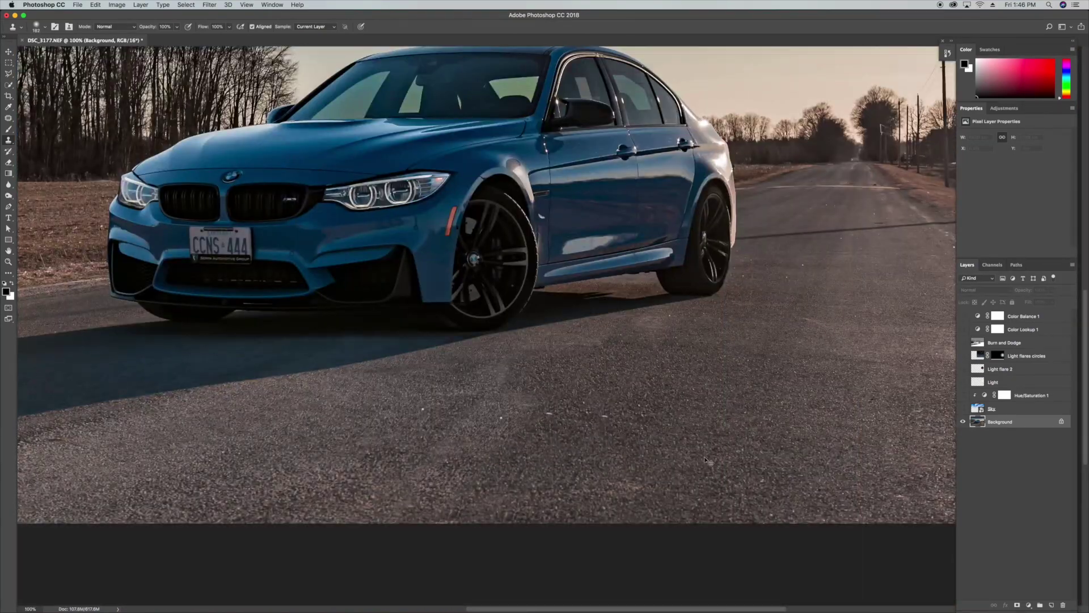
left_click_drag(515, 416, 592, 485)
right_click(709, 229)
type("300")
key("Return")
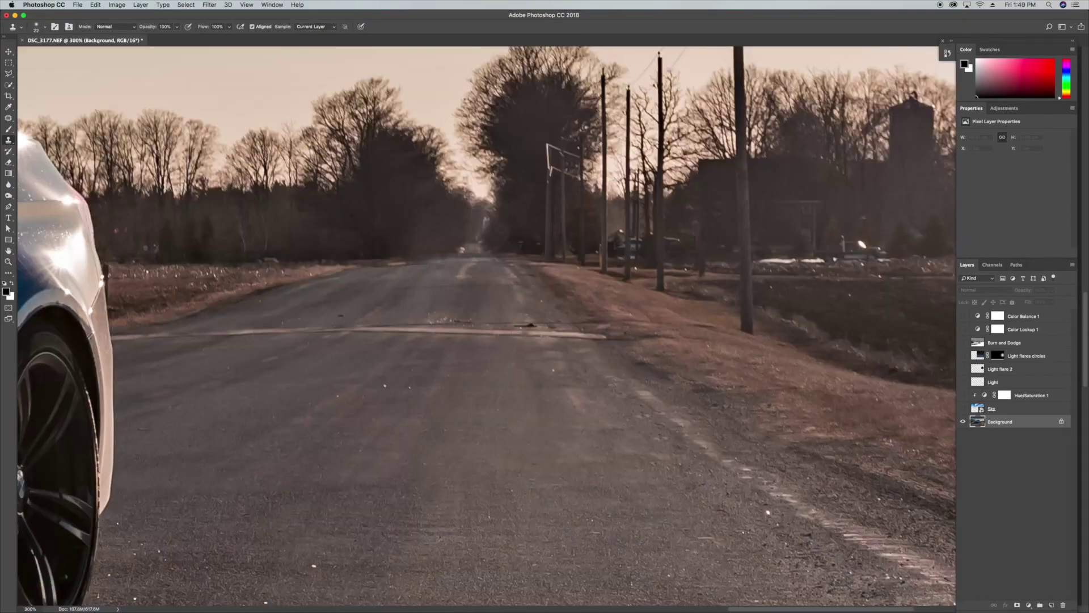
Clone out the pale strip crossing the distant road behind the car
left_click_drag(550, 334, 117, 336)
mouse_move(450, 300)
left_mouse_down()
mouse_move(465, 331)
mouse_move(571, 325)
mouse_move(587, 358)
mouse_move(630, 339)
mouse_move(594, 319)
mouse_move(675, 345)
left_mouse_up()
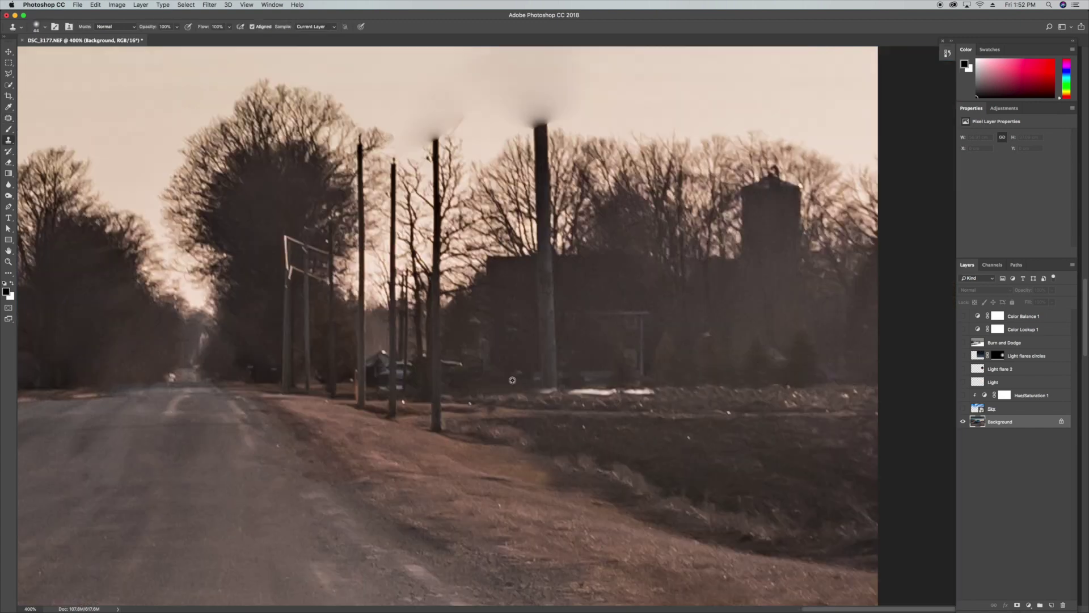
Clone out the two nearest utility poles beside the distant road
left_click_drag(544, 391, 541, 114)
scroll(542, 113, "left", 3)
mouse_move(474, 394)
left_mouse_down()
mouse_move(503, 352)
mouse_move(479, 326)
left_mouse_up()
Shrink the Clone Stamp brush and remove the remaining thinner utility poles along the road
scroll(488, 227, "up", 2)
scroll(487, 227, "left", 2)
key("bracketleft")
key("bracketleft")
key("bracketleft")
key("bracketleft")
key("bracketleft")
mouse_move(487, 126)
left_mouse_down()
mouse_move(487, 293)
mouse_move(484, 278)
left_mouse_up()
left_click_drag(450, 148, 448, 318)
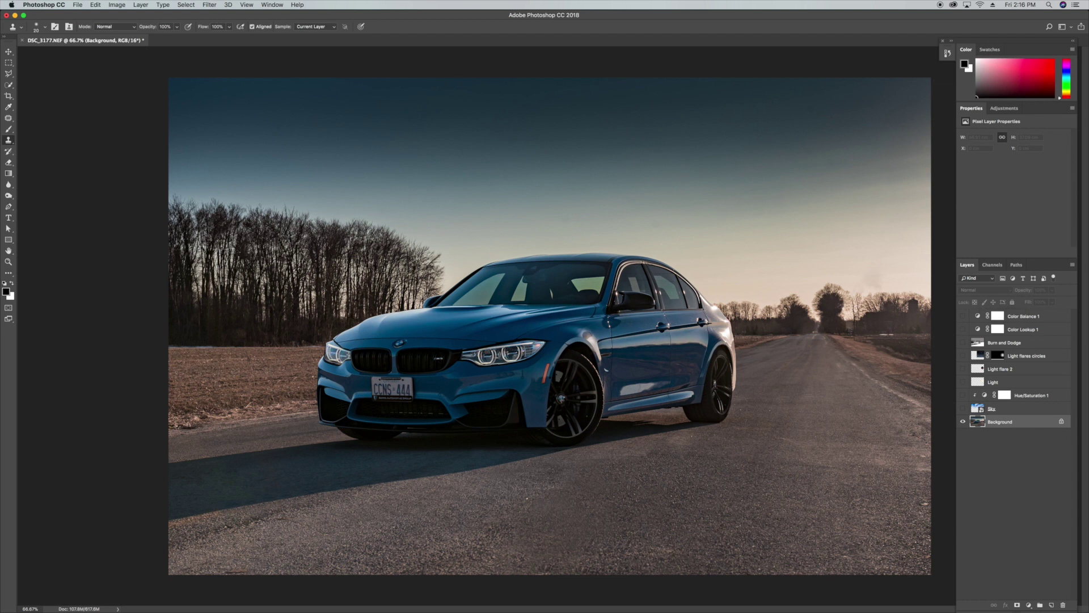
Examine the car's bodywork, headlights and front bumper up close for spots that need retouching
scroll(665, 318, "up", 3)
scroll(665, 317, "down", 2)
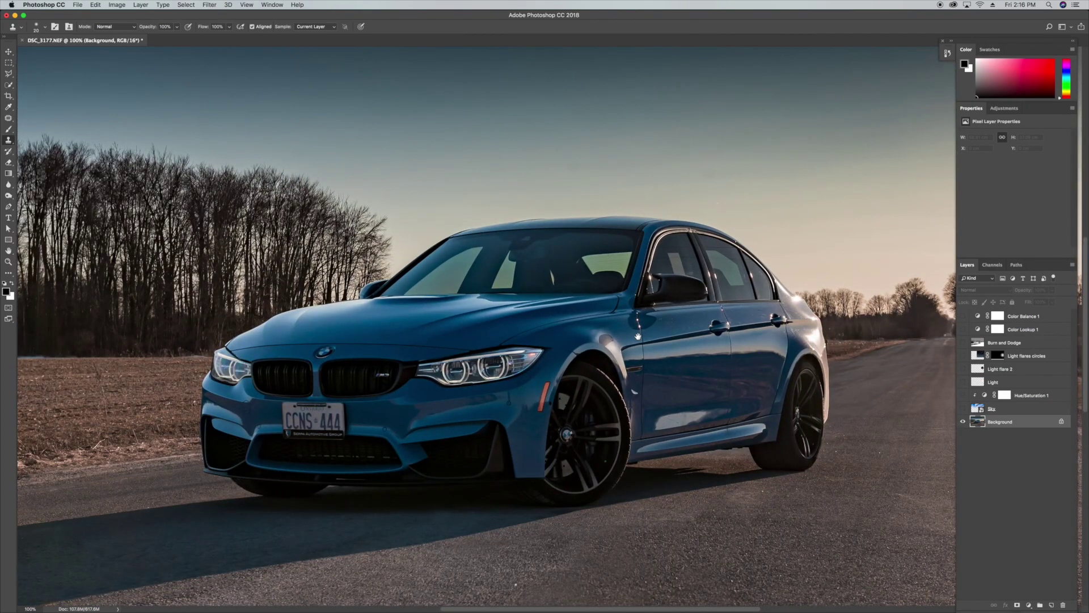
left_click_drag(637, 337, 643, 300)
scroll(647, 304, "up", 2)
scroll(645, 302, "down", 2)
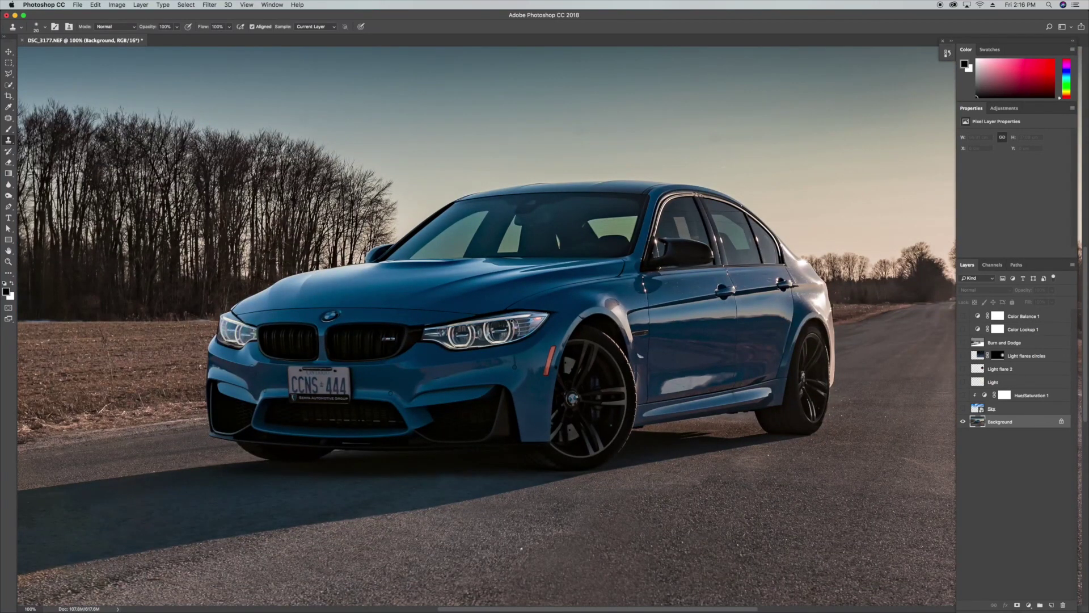
mouse_move(511, 321)
left_mouse_down()
mouse_move(455, 340)
mouse_move(532, 328)
left_mouse_up()
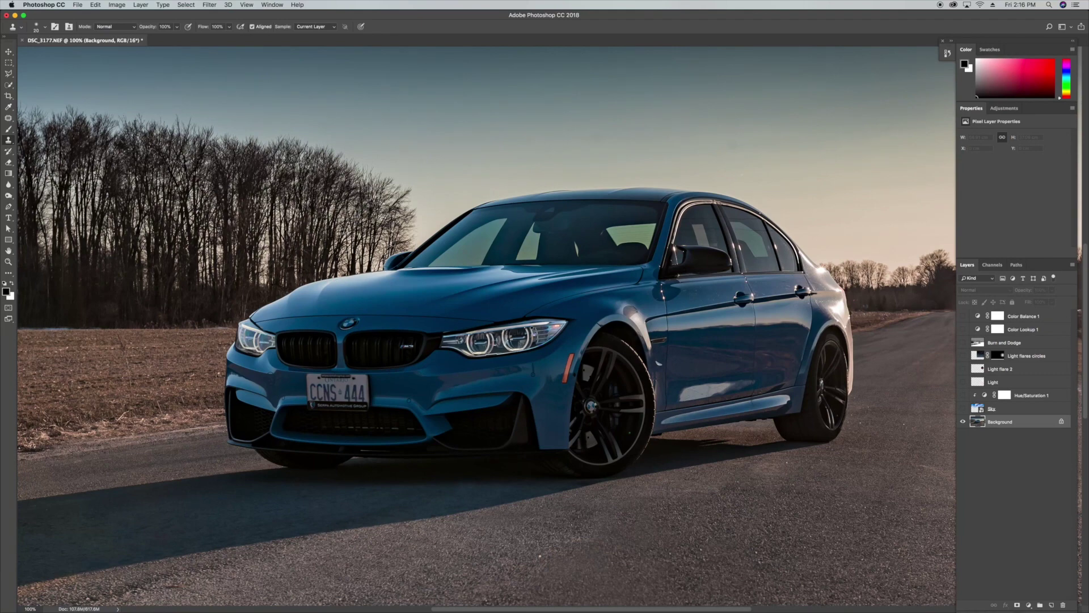
scroll(531, 328, "up", 2)
scroll(532, 328, "down", 2)
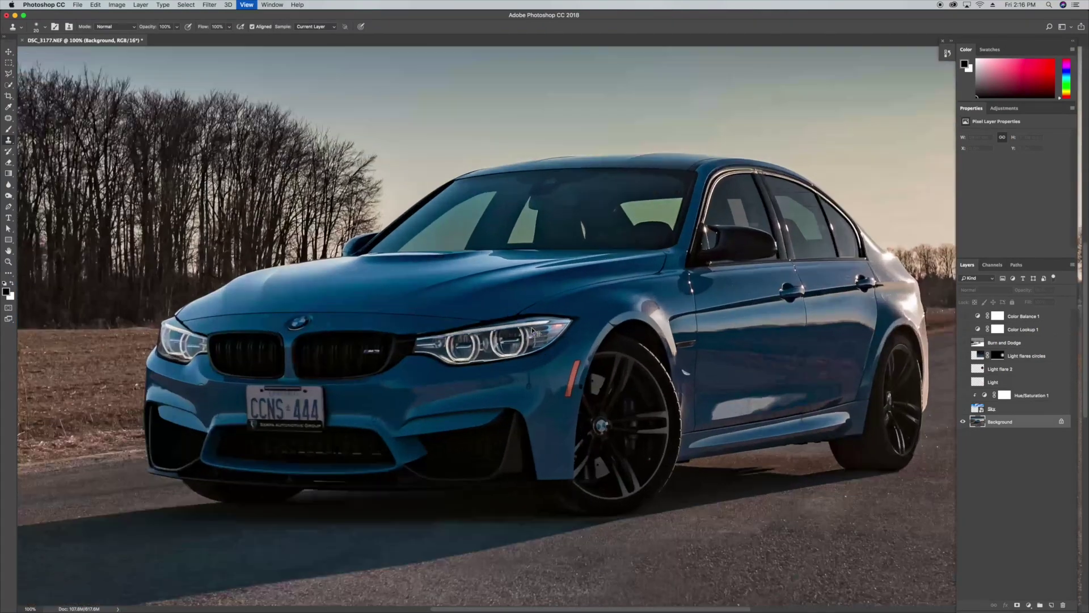
scroll(532, 328, "up", 2)
scroll(532, 327, "down", 2)
scroll(341, 353, "up", 2)
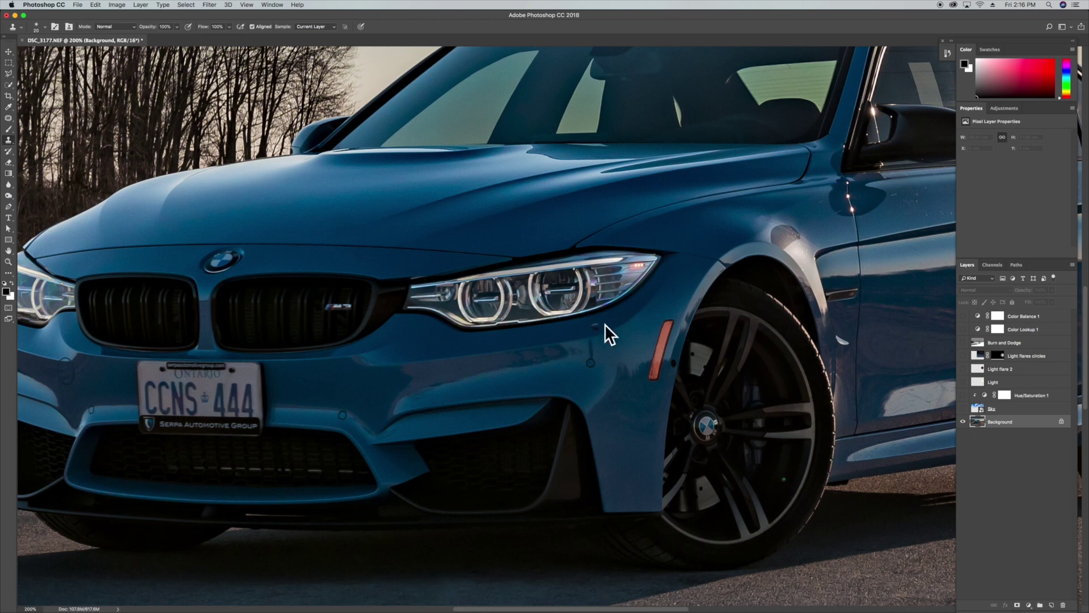
scroll(646, 329, "right", 2)
scroll(647, 329, "up", 1)
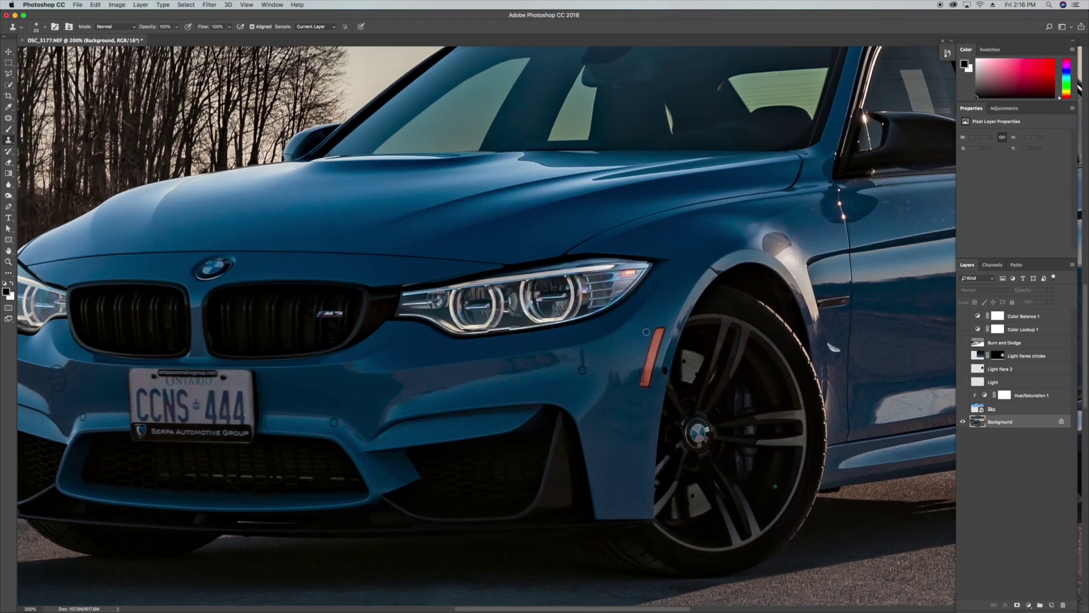
Outline the reflection band on the front bumper below the headlight with the Polygonal Lasso
scroll(646, 331, "down", 2)
scroll(646, 332, "right", 2)
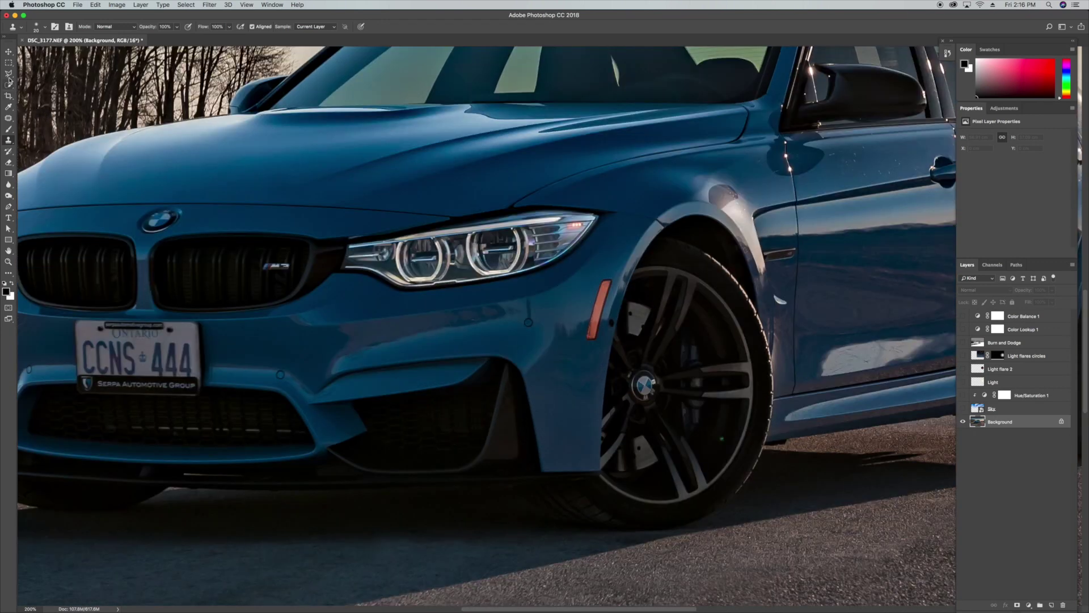
left_click(8, 74)
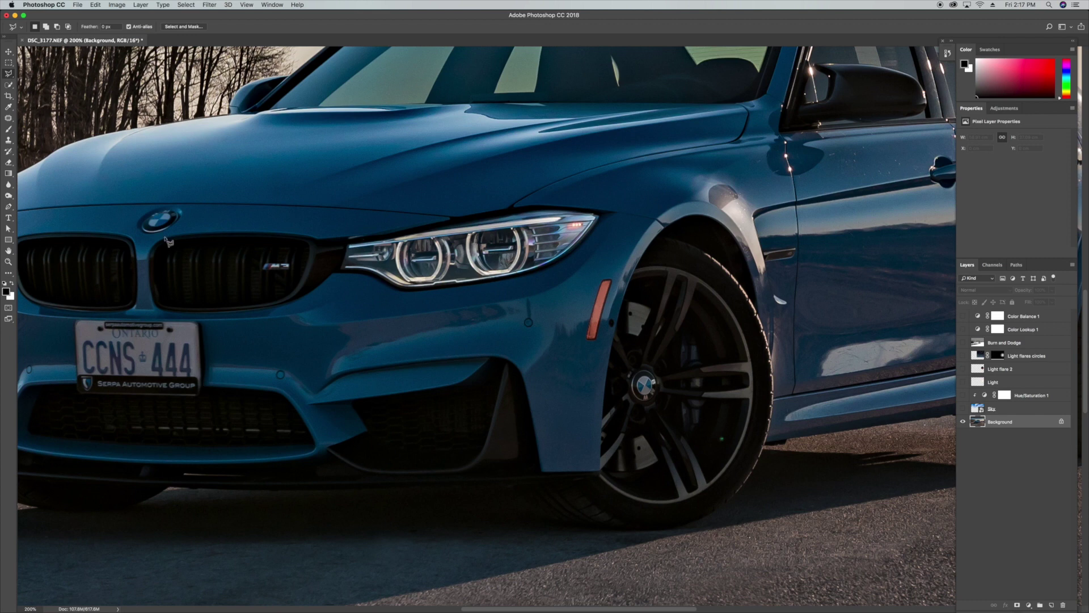
key("super+equal")
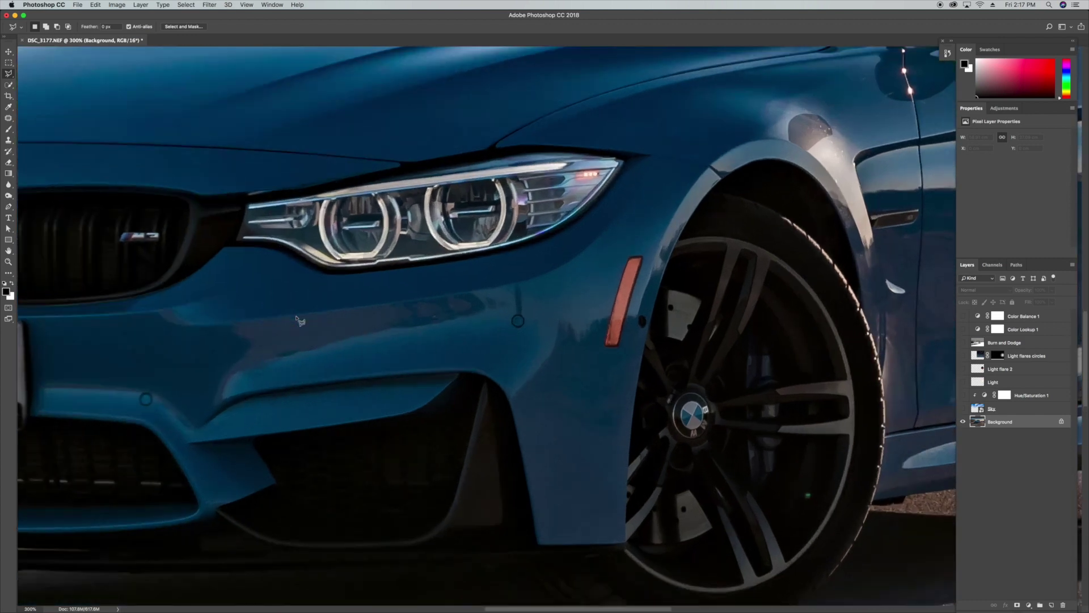
left_click_drag(478, 344, 584, 319)
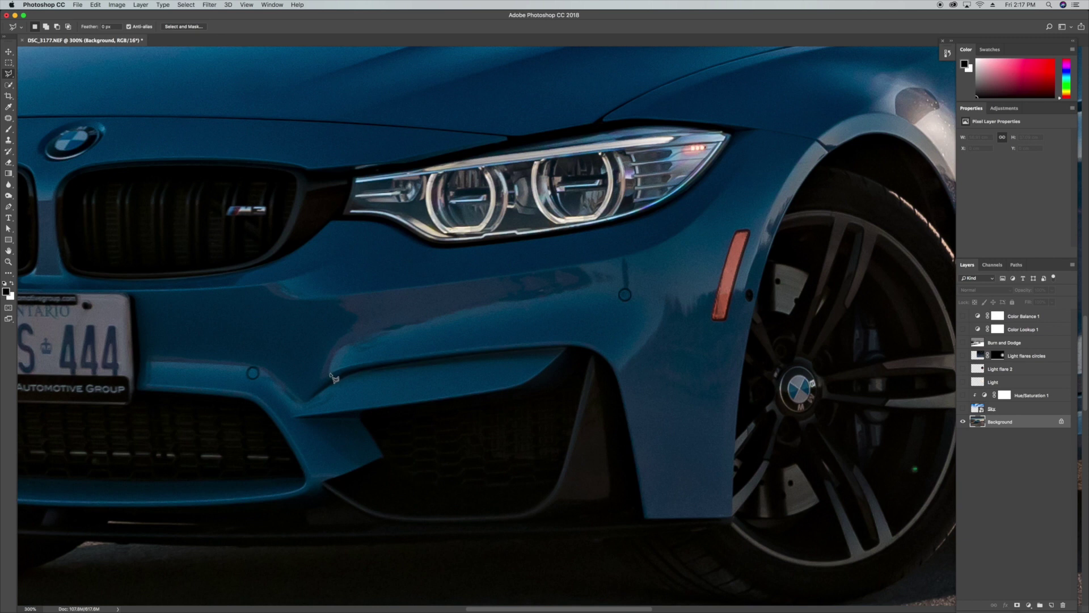
mouse_move(331, 369)
left_mouse_down()
mouse_move(375, 336)
mouse_move(586, 291)
mouse_move(596, 263)
mouse_move(684, 237)
mouse_move(639, 339)
mouse_move(474, 344)
mouse_move(356, 365)
mouse_move(345, 342)
left_mouse_up()
Cover the reflections inside the bumper selection using the Clone Stamp and a smaller brush loaded with sampled blue paint
key("s")
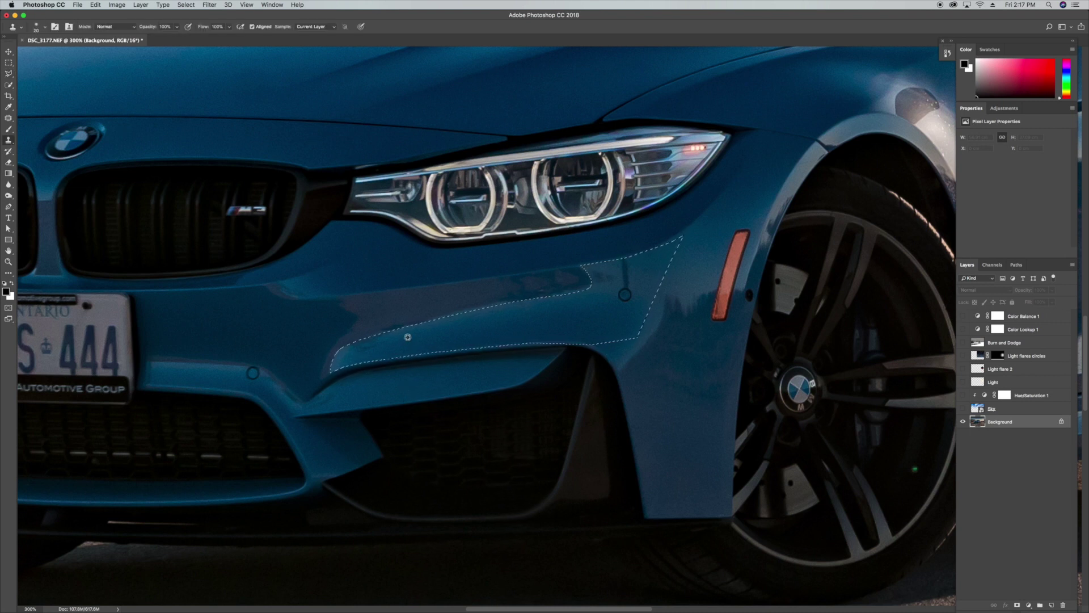
key("3")
key("1")
key("0")
left_click_drag(425, 309, 564, 292)
left_click(9, 129)
left_click(326, 318, "alt")
key("bracketleft")
key("bracketleft")
key("bracketleft")
key("bracketleft")
key("bracketleft")
key("bracketleft")
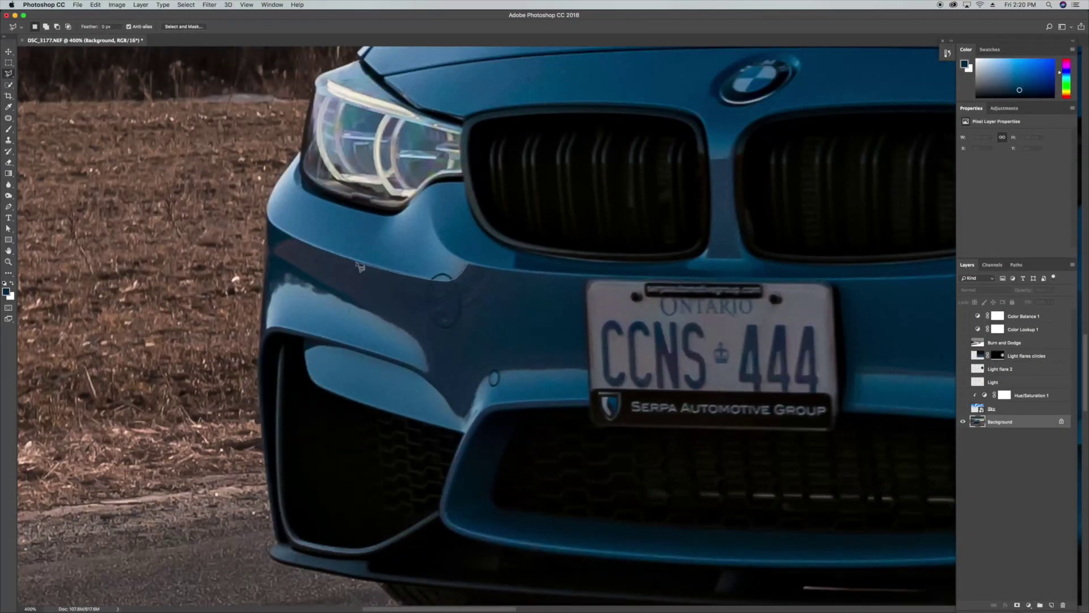
Select the dark reflection on the bumper between the far headlight and licence plate, retouch it with smooth blue paint, and deselect
mouse_move(359, 266)
left_mouse_down()
mouse_move(264, 257)
mouse_move(263, 327)
mouse_move(280, 289)
mouse_move(390, 326)
left_mouse_up()
mouse_move(432, 370)
left_mouse_down()
mouse_move(488, 374)
mouse_move(513, 276)
mouse_move(468, 265)
left_mouse_up()
key("b")
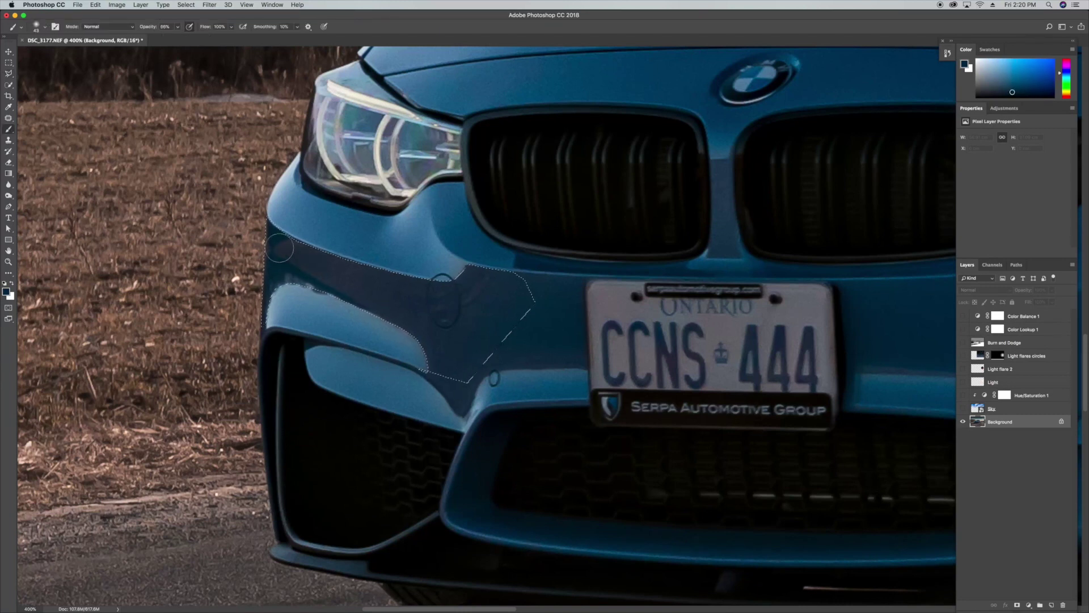
key("s")
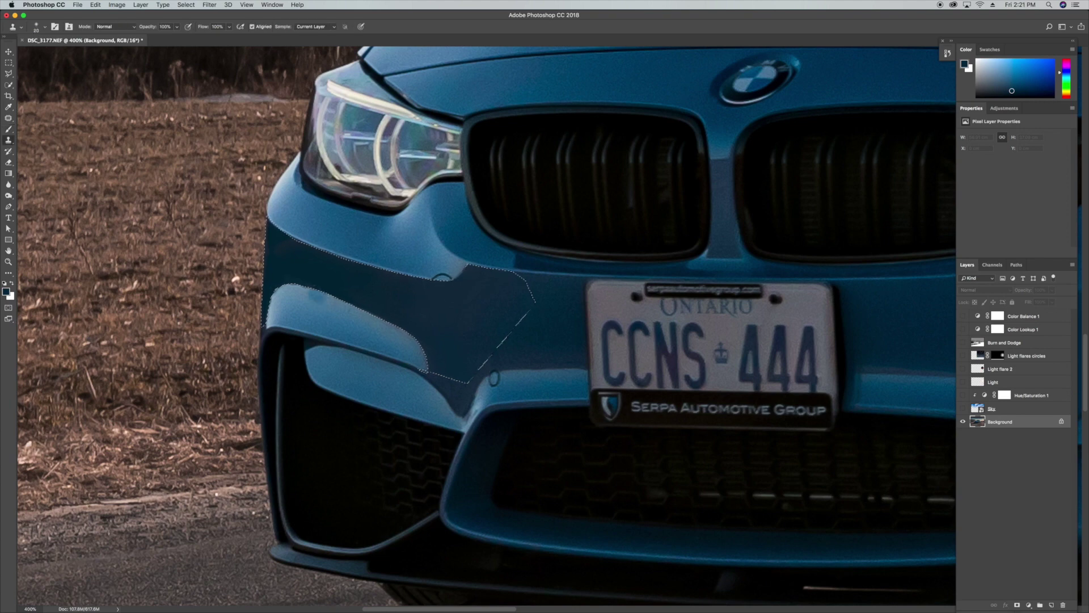
left_click(271, 316, "alt")
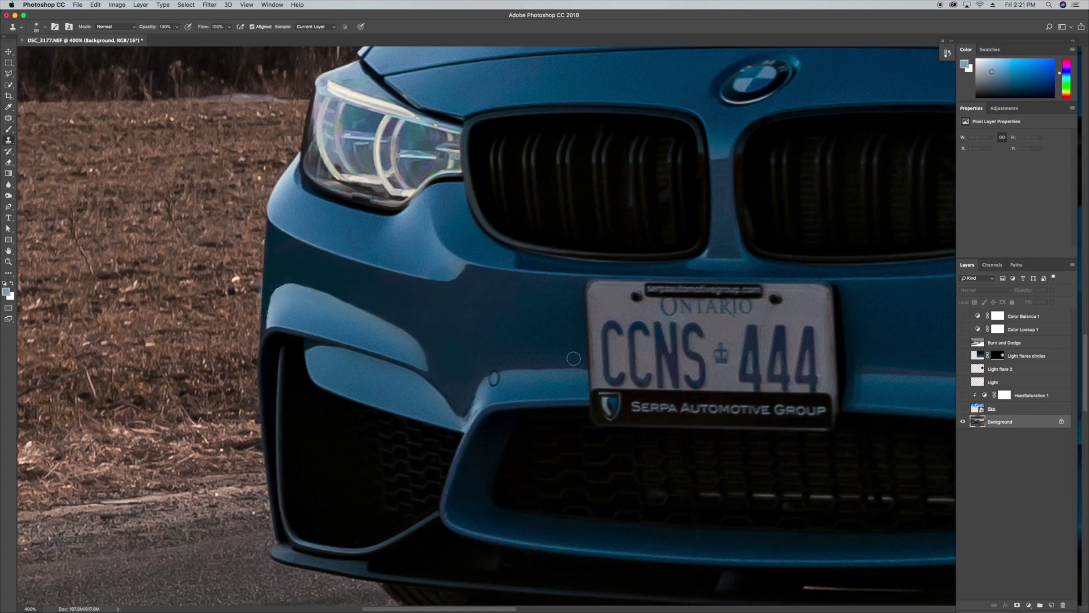
key("ctrl+d")
Select and paint over the remaining marks on the front bumper near the licence plate
scroll(573, 358, "down", 5)
scroll(656, 304, "up", 4)
key("l")
mouse_move(384, 307)
left_mouse_down()
mouse_move(405, 320)
mouse_move(473, 319)
mouse_move(636, 296)
mouse_move(455, 280)
mouse_move(386, 307)
left_mouse_up()
key("b")
key("ctrl+minus")
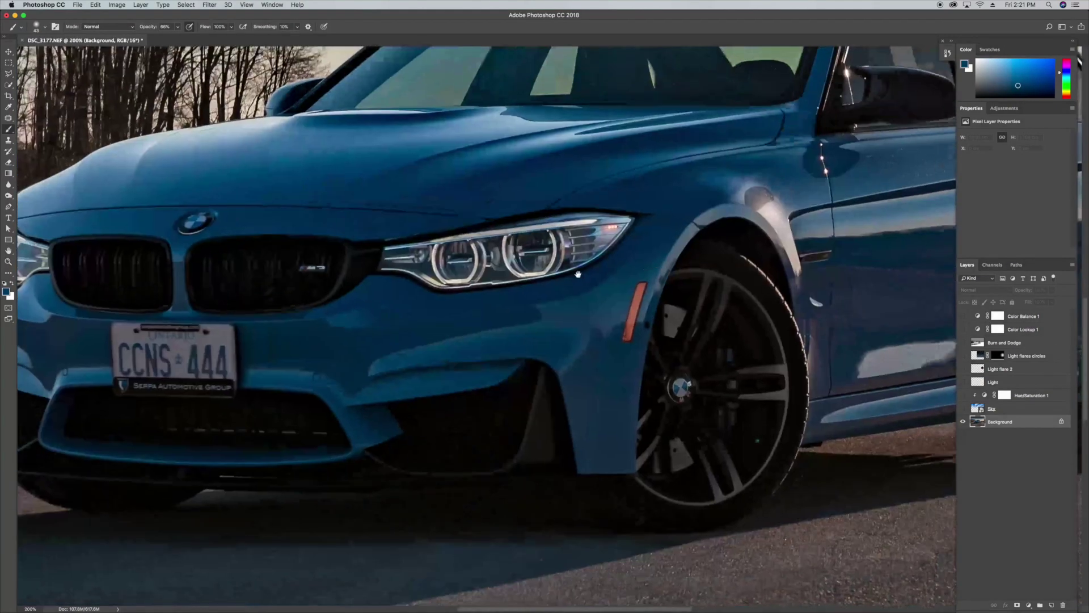
Select the bumper corner ahead of the front wheel, around the orange side marker, and smooth its reflections with the Brush and Clone Stamp
scroll(666, 265, "up", 3)
key("l")
mouse_move(400, 436)
left_mouse_down()
mouse_move(473, 350)
mouse_move(518, 318)
mouse_move(599, 301)
mouse_move(579, 341)
mouse_move(554, 354)
mouse_move(564, 300)
mouse_move(495, 326)
mouse_move(397, 435)
mouse_move(354, 254)
mouse_move(388, 418)
mouse_move(514, 308)
mouse_move(533, 188)
mouse_move(530, 146)
left_mouse_up()
key("ctrl+minus")
key("b")
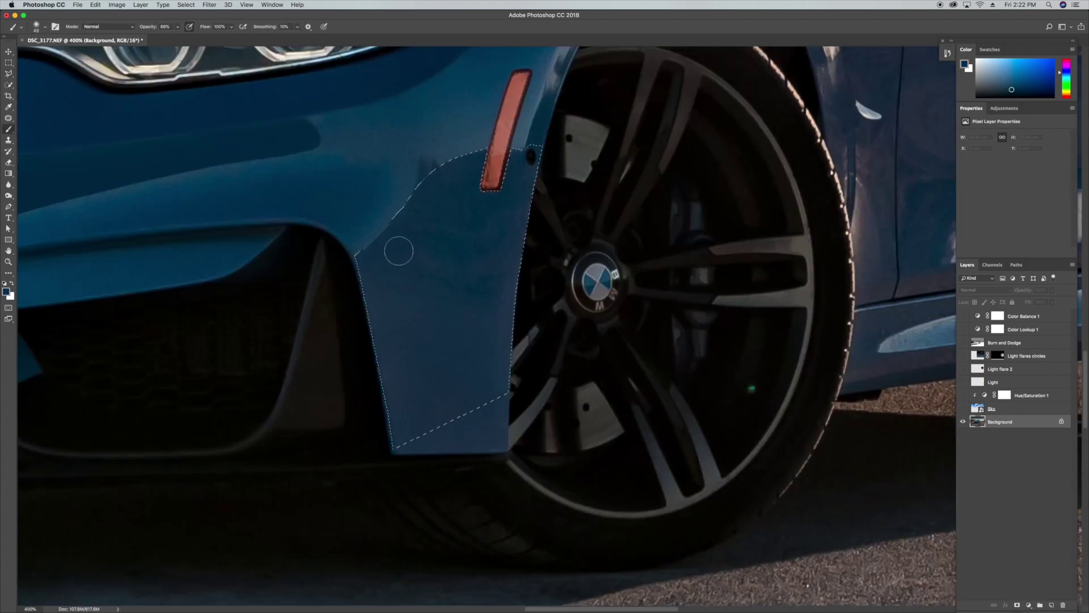
key("s")
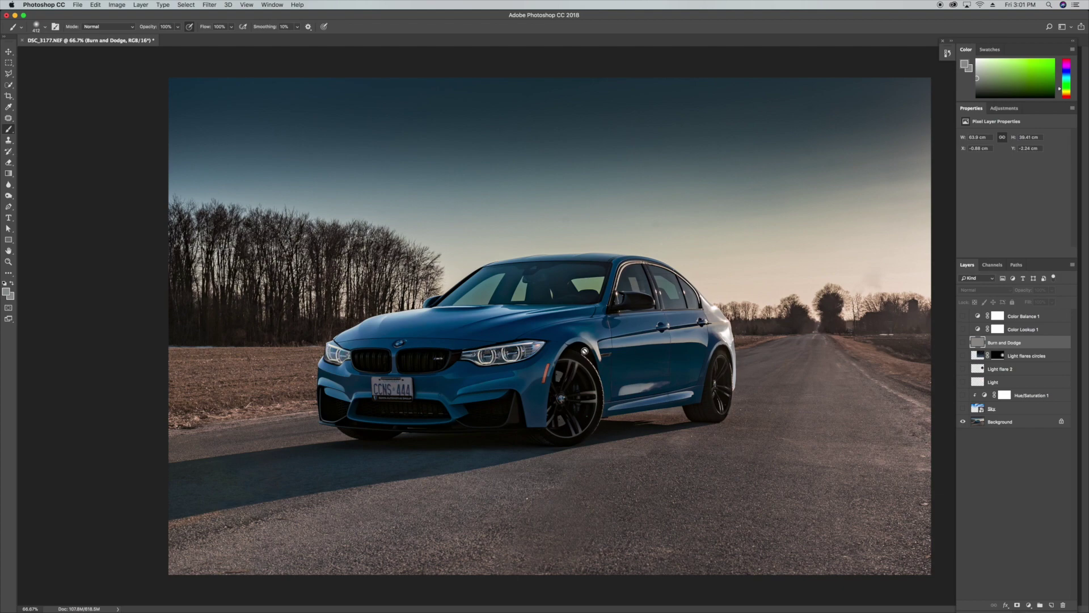
key("super+plus")
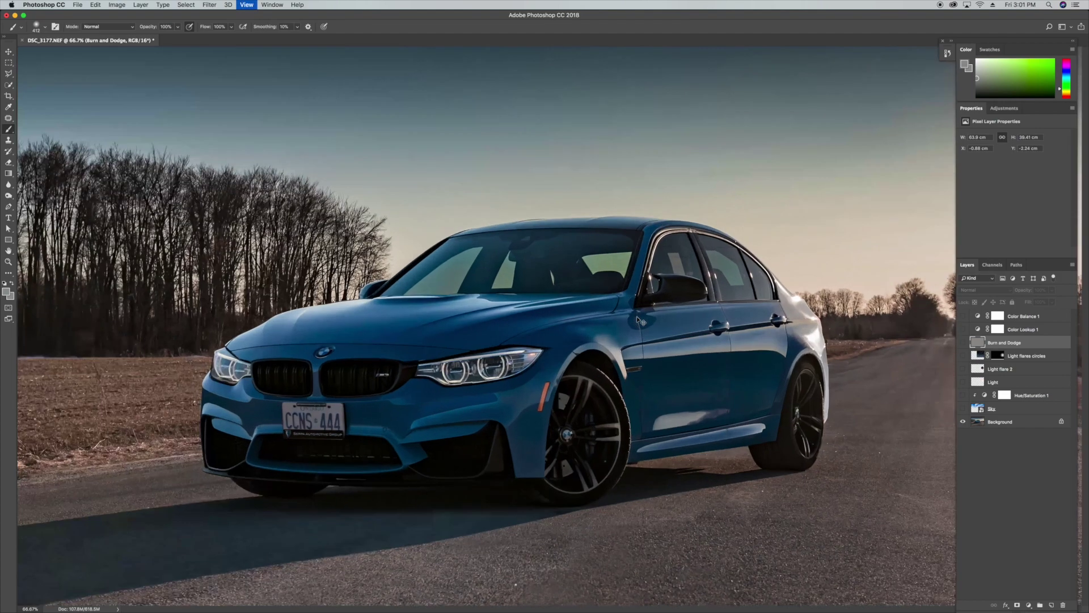
key("super+plus")
key("super+minus")
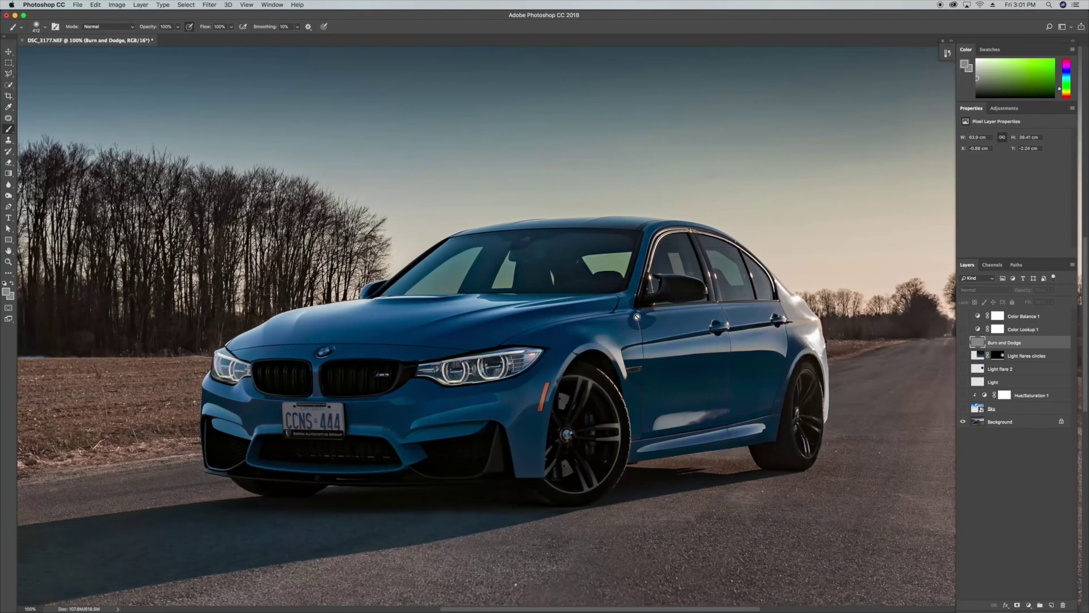
key("super+minus")
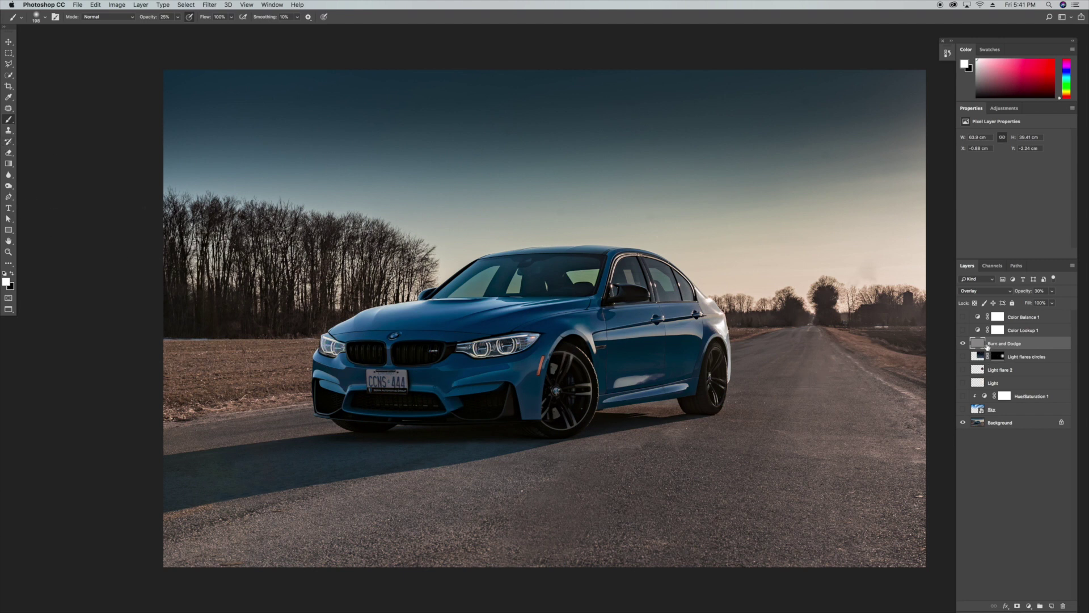
Preview the Burn and Dodge layer's grey fill in Normal mode at full opacity, and restore Overlay at 30%
left_click(984, 293)
left_click(984, 293)
left_click(1004, 293)
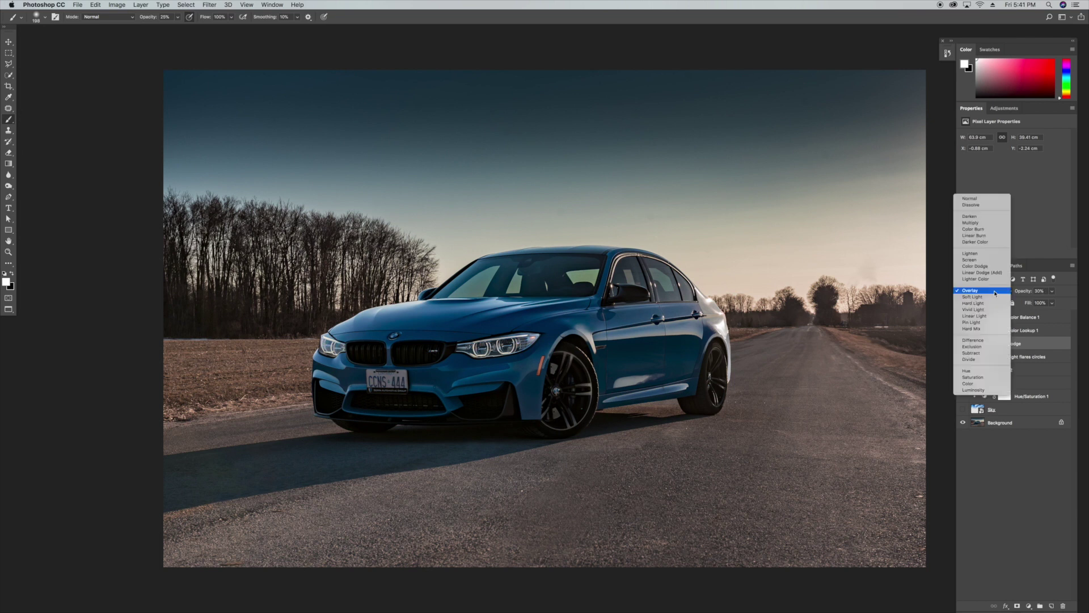
left_click(979, 204)
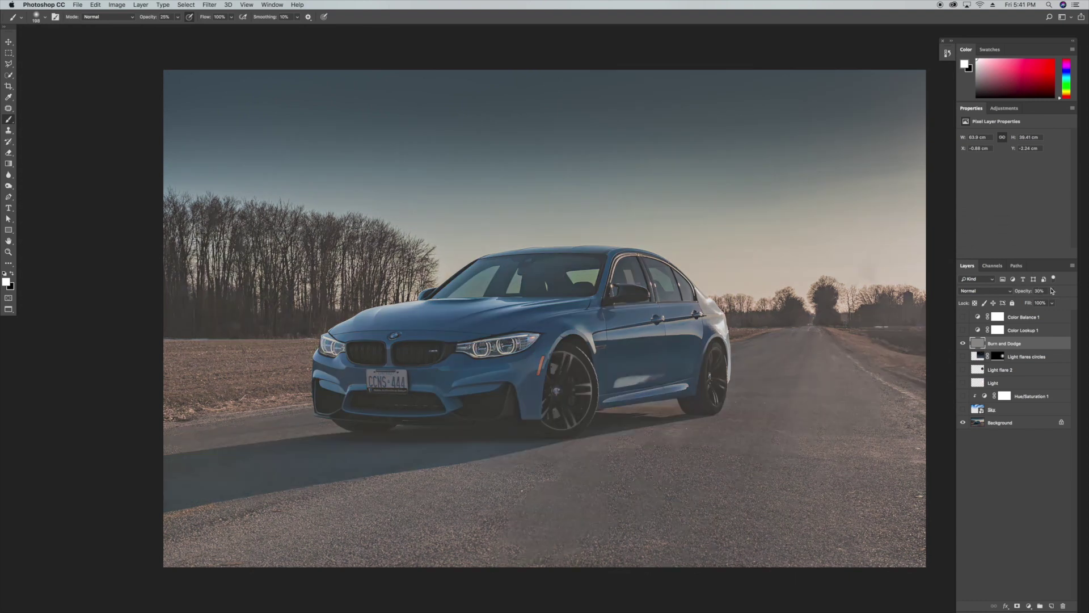
left_click(1051, 291)
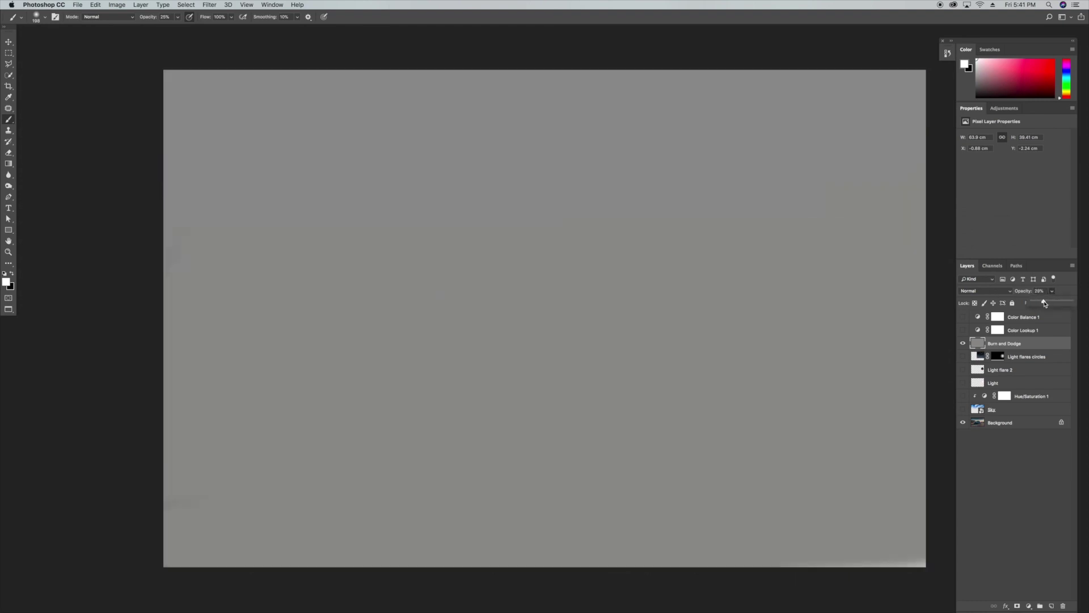
left_click_drag(1044, 303, 1045, 303)
left_click(1001, 291)
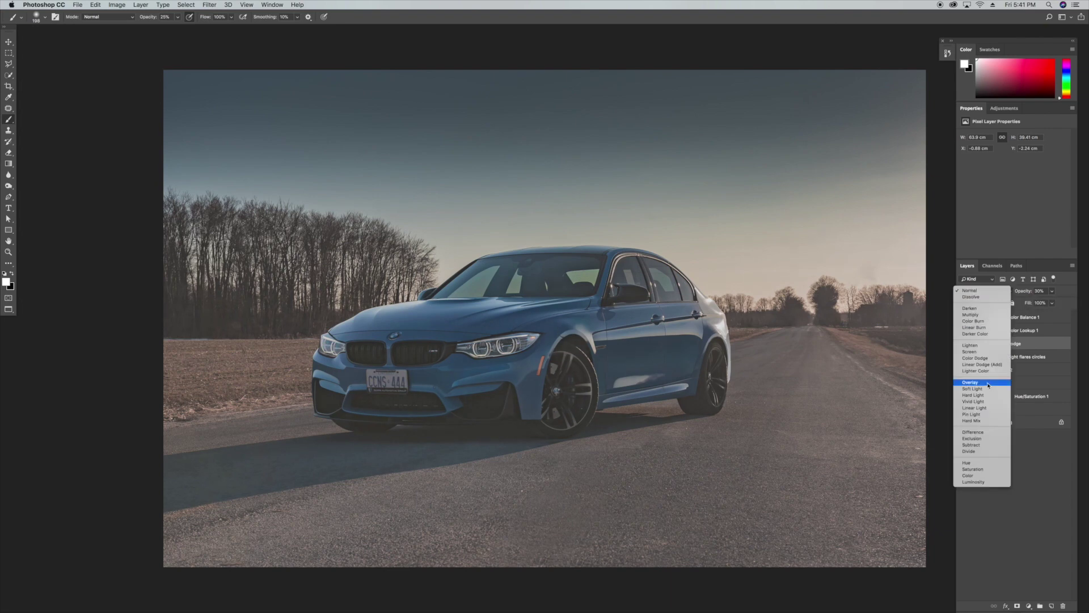
left_click(965, 384)
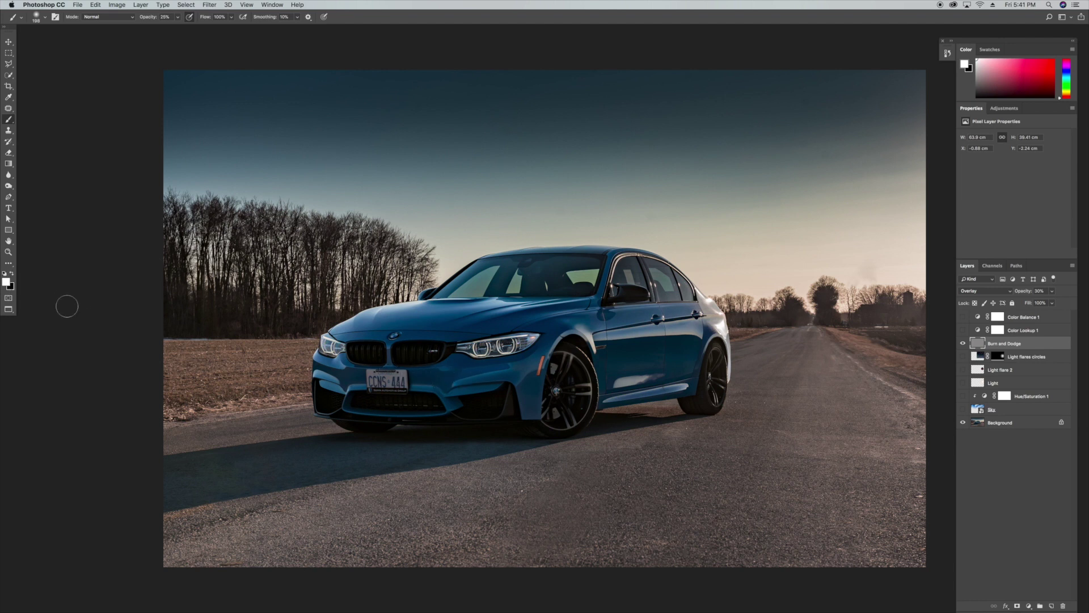
Dodge the front bumper around the licence plate with a white brush at 25% opacity, and swap the painting colours
left_click(12, 274)
left_click(12, 276)
left_click_drag(414, 375, 438, 394)
mouse_move(335, 377)
left_mouse_down()
mouse_move(349, 396)
mouse_move(334, 391)
left_mouse_up()
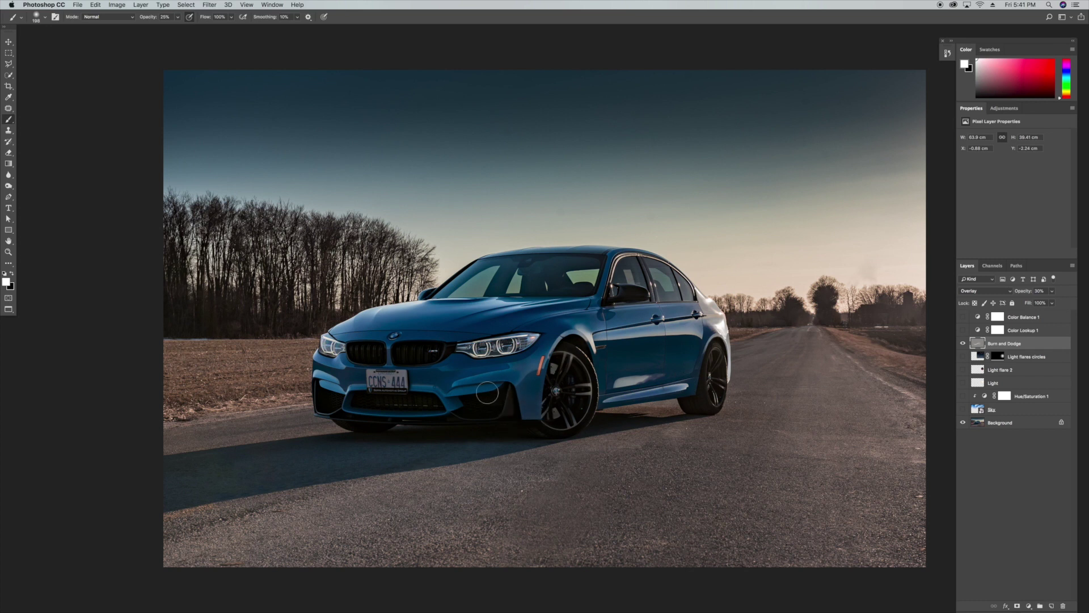
left_click(12, 274)
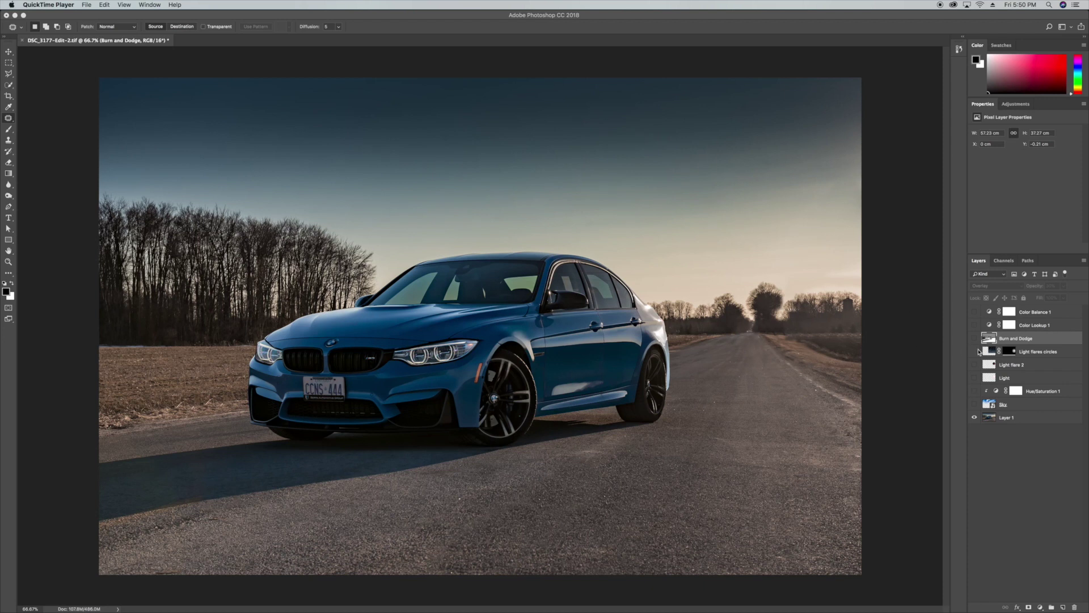
Compare the photo with and without the Burn and Dodge layer, and leave the layer shown
left_click(994, 339)
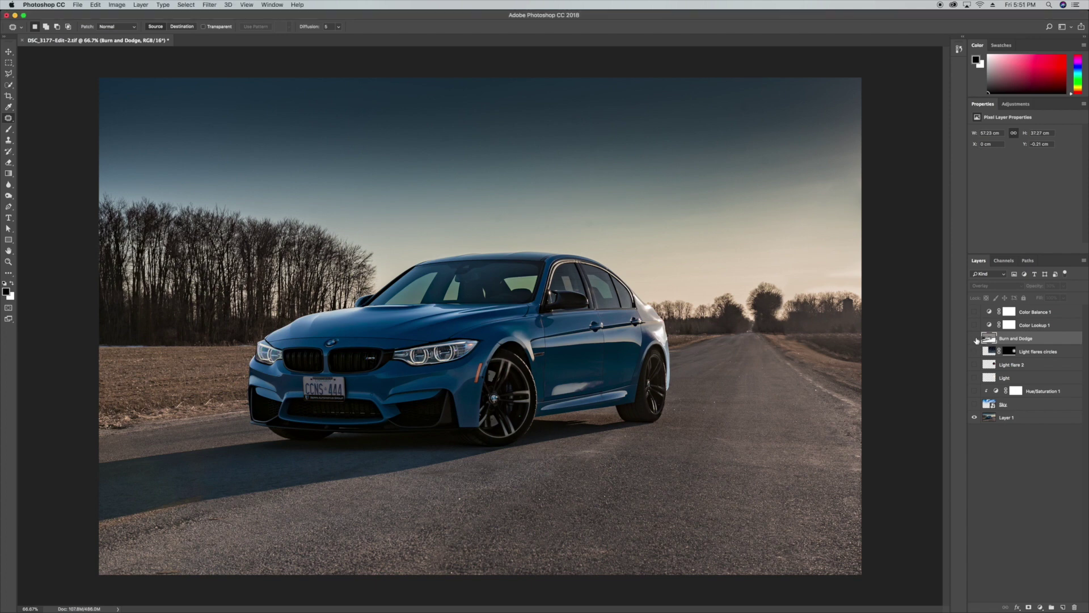
left_click(975, 340)
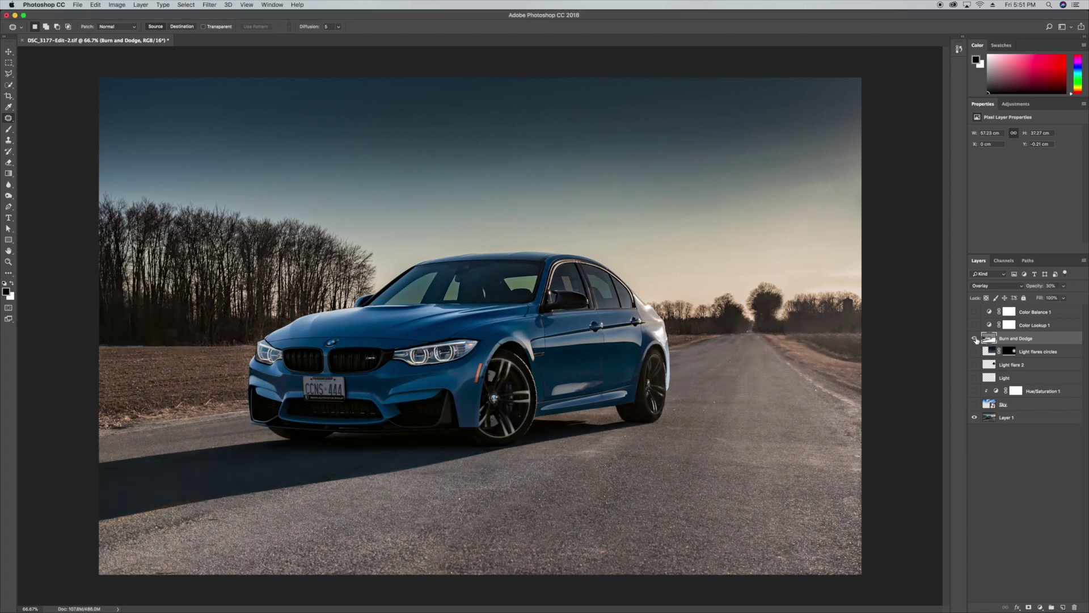
left_click(976, 339)
left_click(975, 339)
Examine the Burn and Dodge layer's painted strokes in Normal mode at 100% opacity, and restore Overlay at 30%
left_click(985, 287)
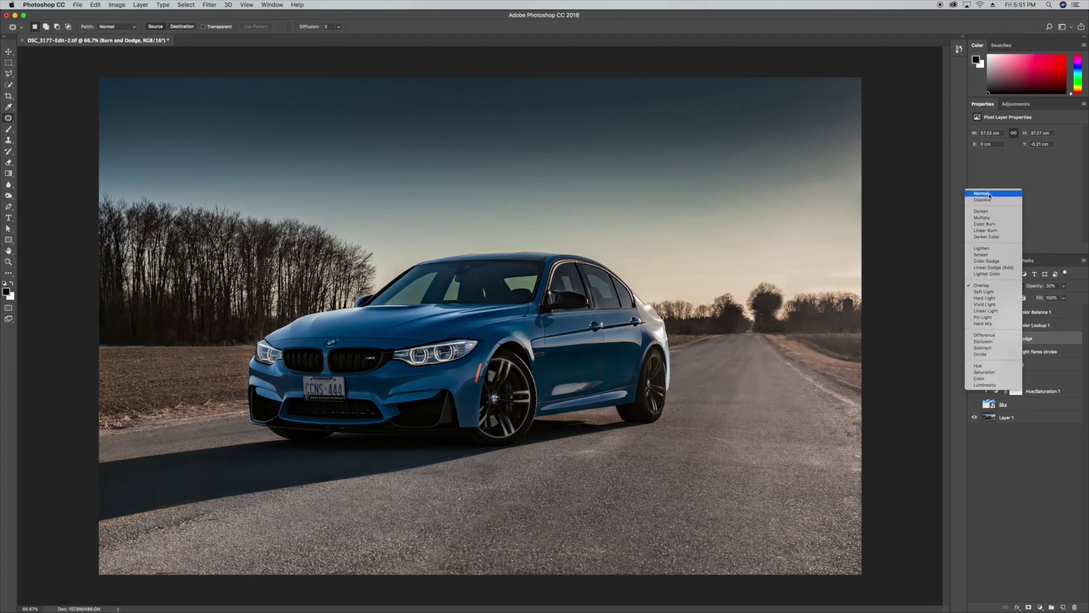
left_click(981, 194)
left_click(1063, 287)
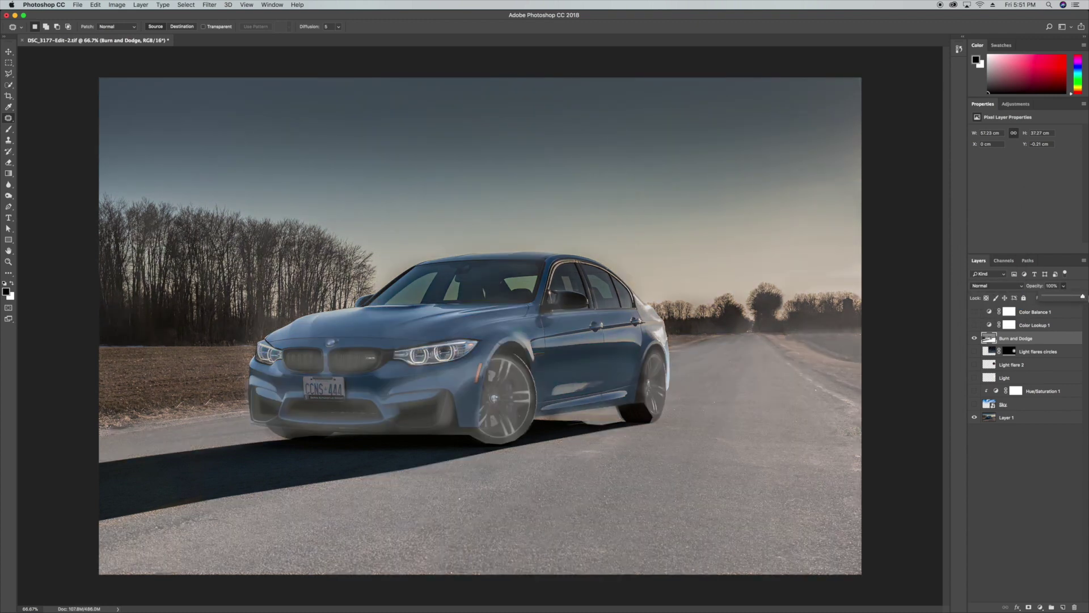
left_click_drag(1056, 296, 1083, 296)
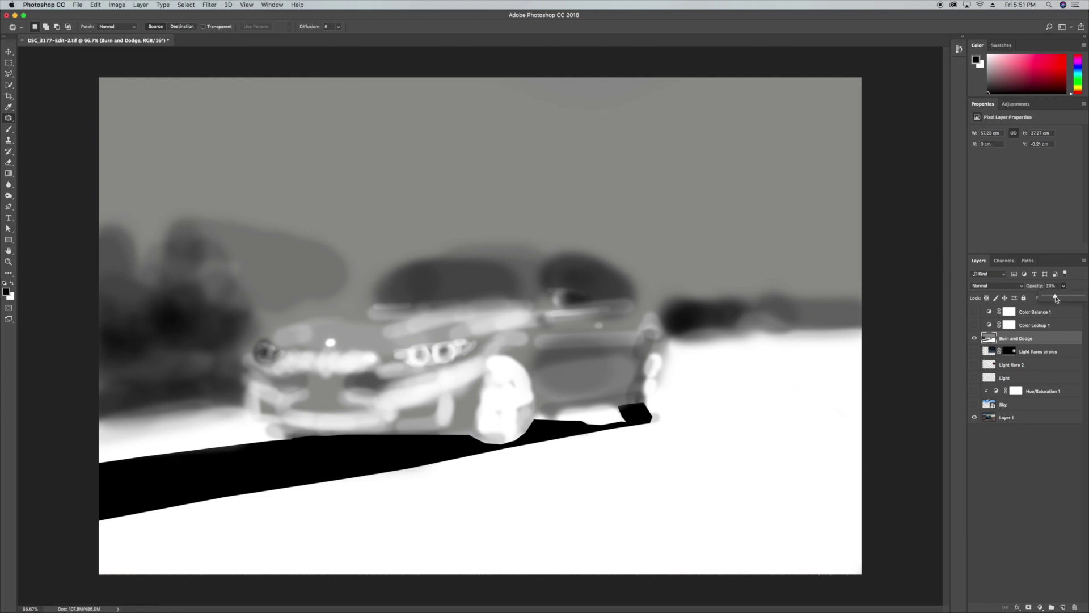
left_click(1056, 296)
left_click(997, 285)
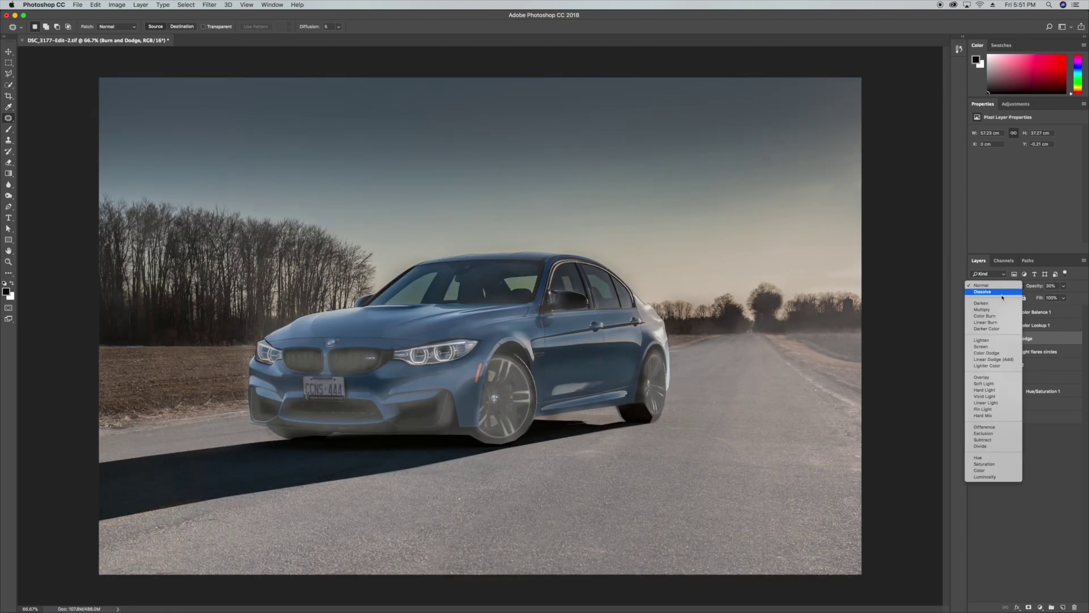
left_click(1000, 380)
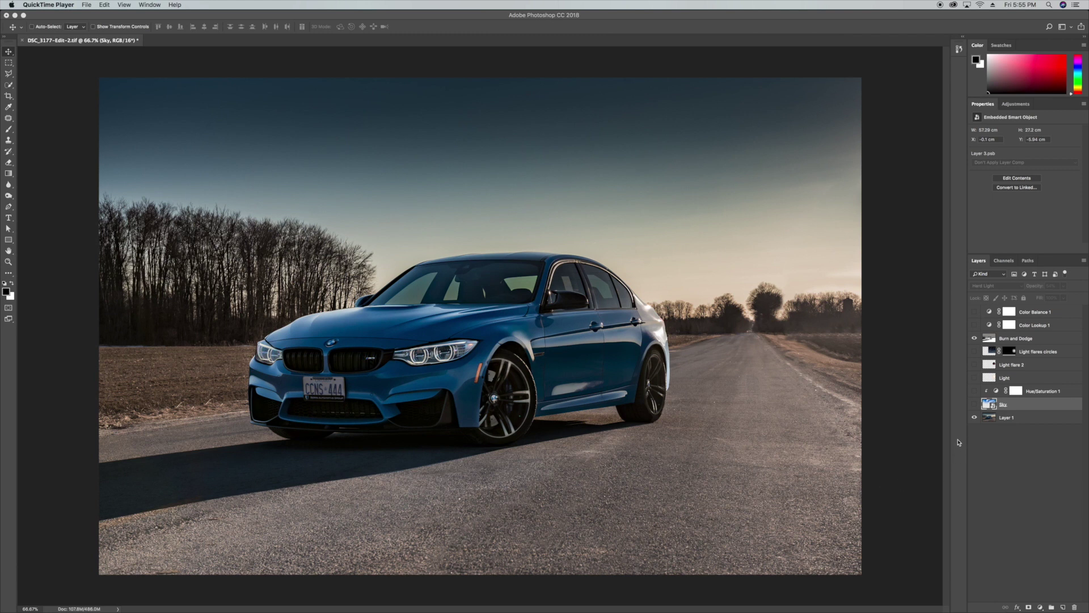
Show the Sky layer, compare Normal with Hard Light blending, and keep Hard Light at 50% opacity
left_click(973, 405)
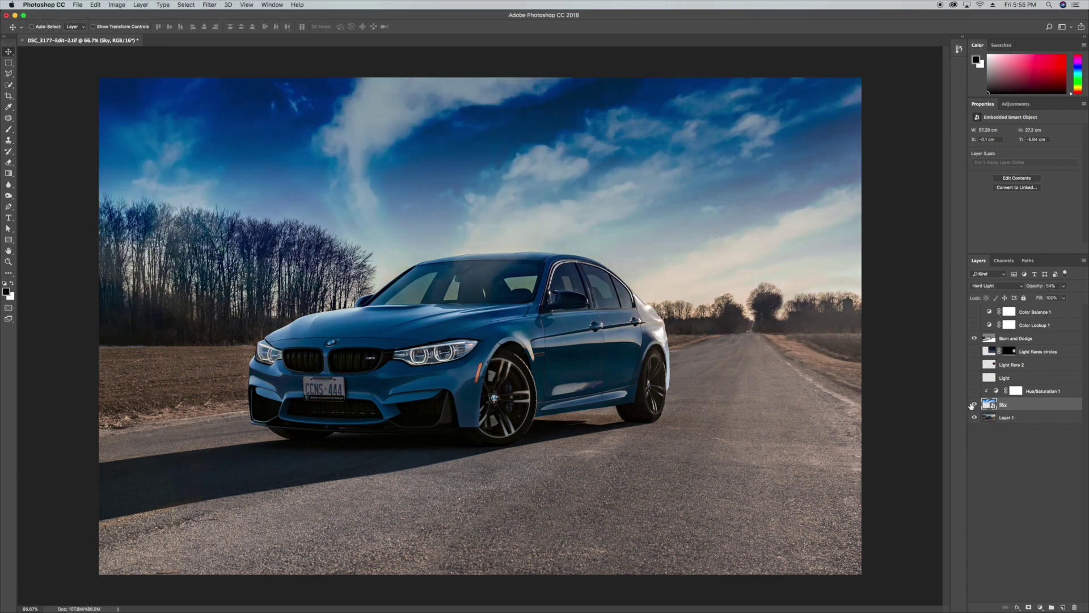
left_click(977, 287)
left_click(989, 181)
left_click(986, 286)
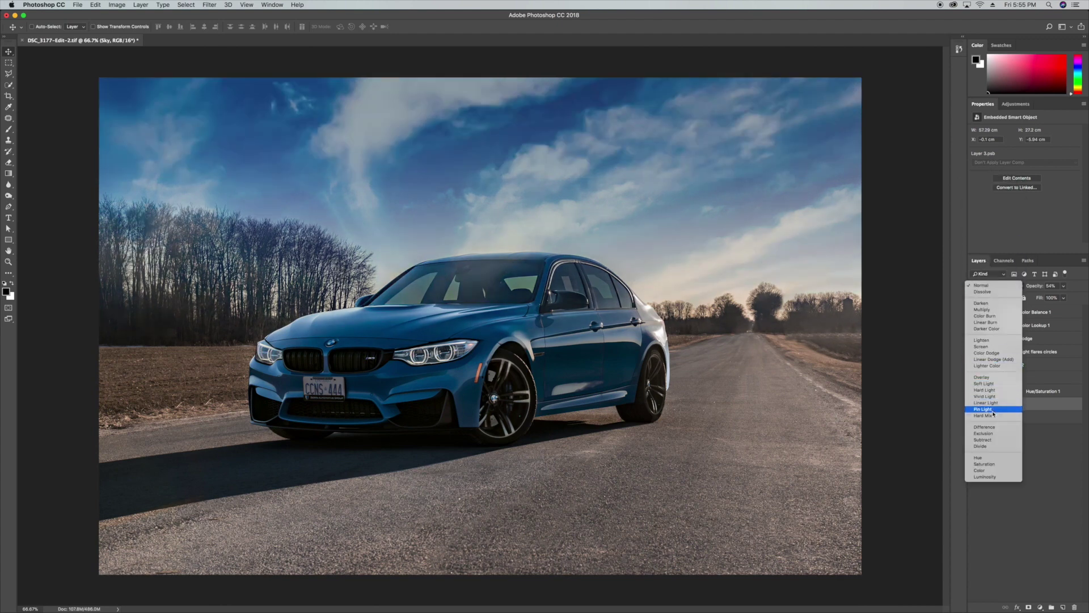
left_click(986, 390)
left_click(1051, 286)
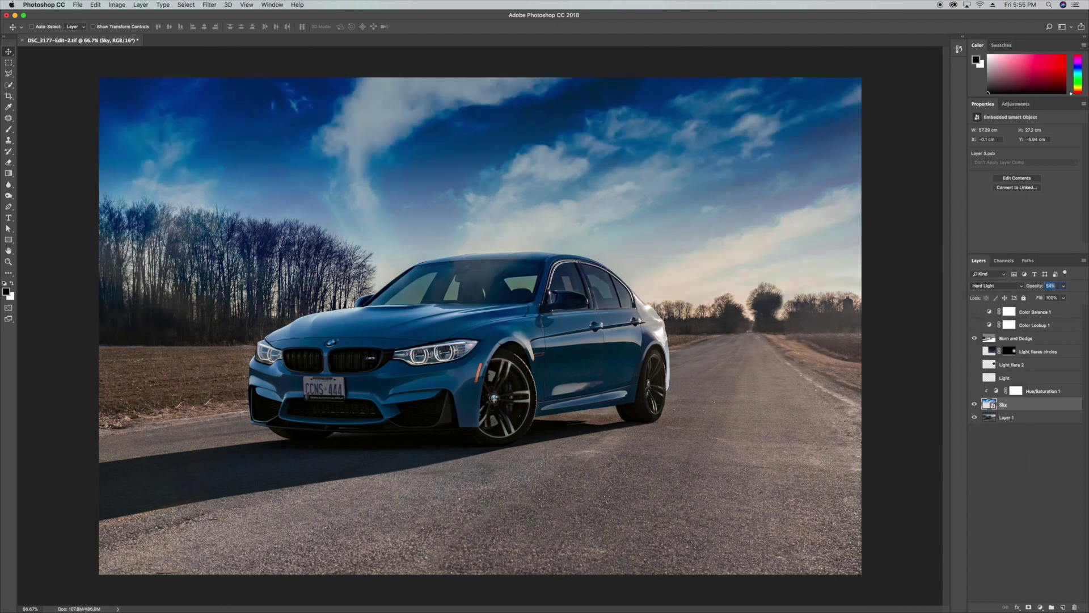
type("50")
Show the Hue/Saturation 1 adjustment clipped to the Sky layer, and select the Light layer
left_click(1038, 391)
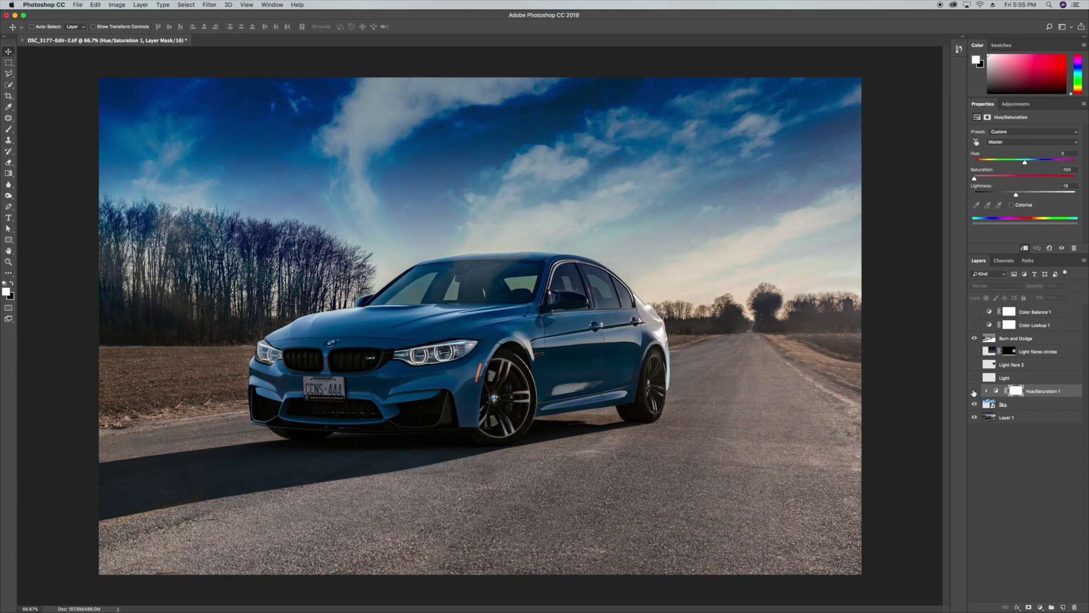
left_click(975, 392)
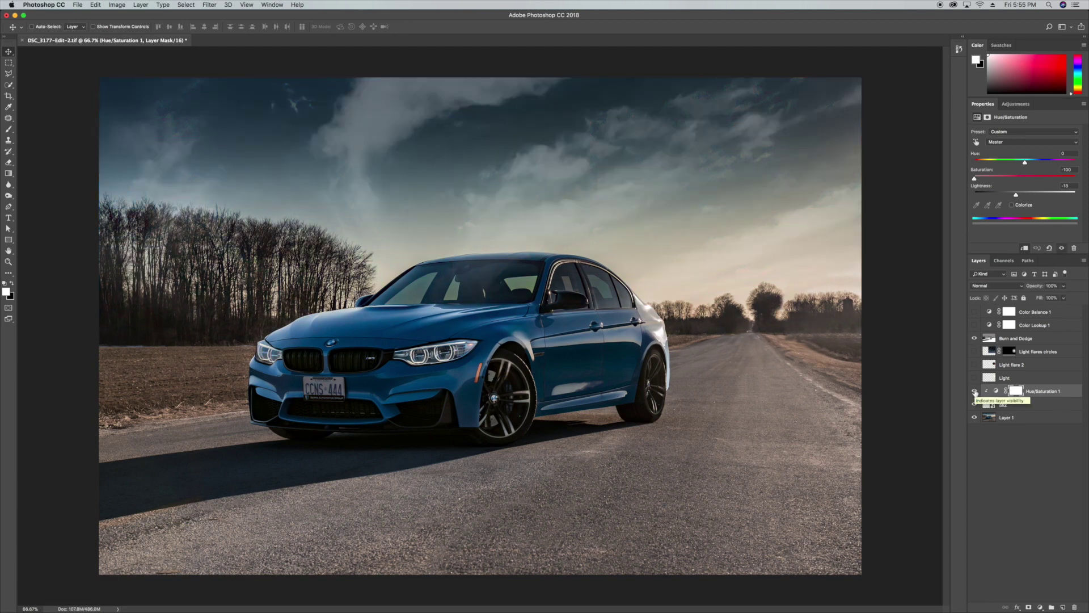
left_click(980, 377)
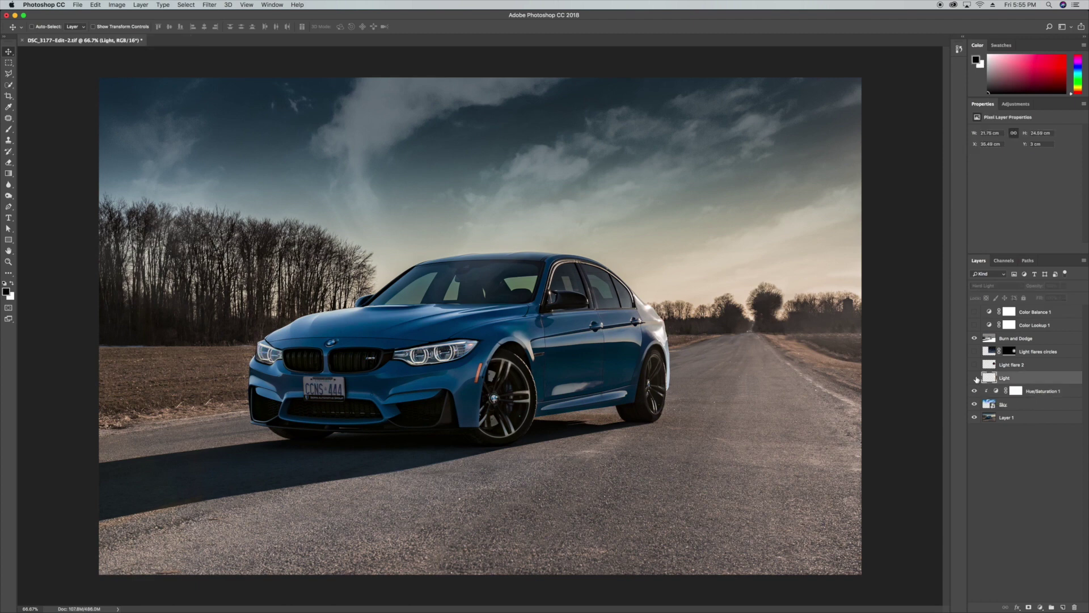
Show the Light layer and the Light flare 2 layer, and select Light flare 2
left_click(976, 377)
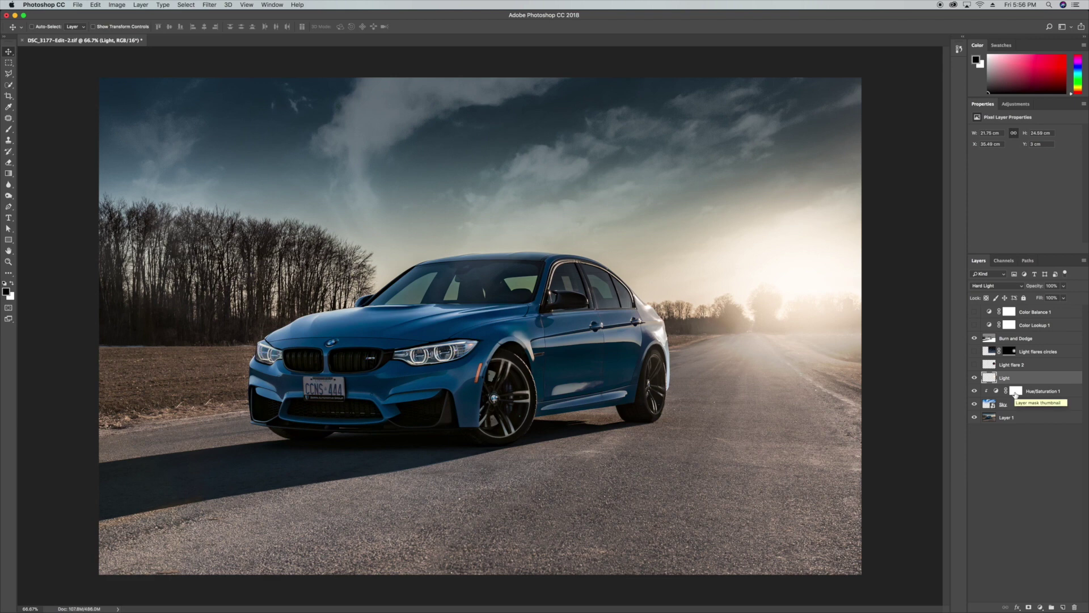
left_click(974, 364)
left_click(993, 365)
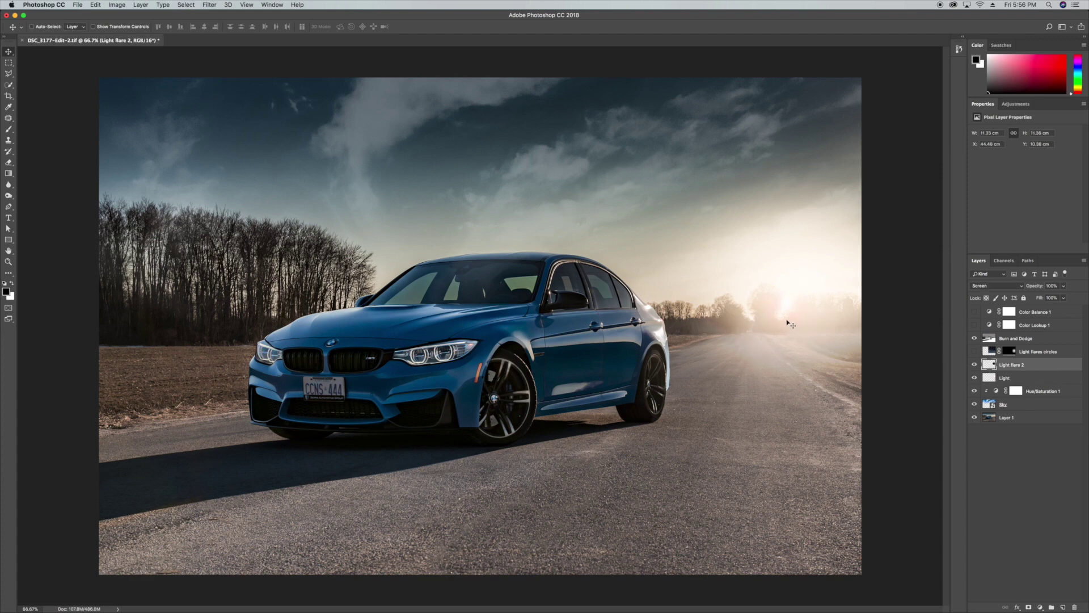
Try moving the light flare up into the sky, undo the move, and show the Light flares circles layer
left_click_drag(791, 324, 688, 247)
key("ctrl+z")
left_click(975, 352)
key("alt+bracketright")
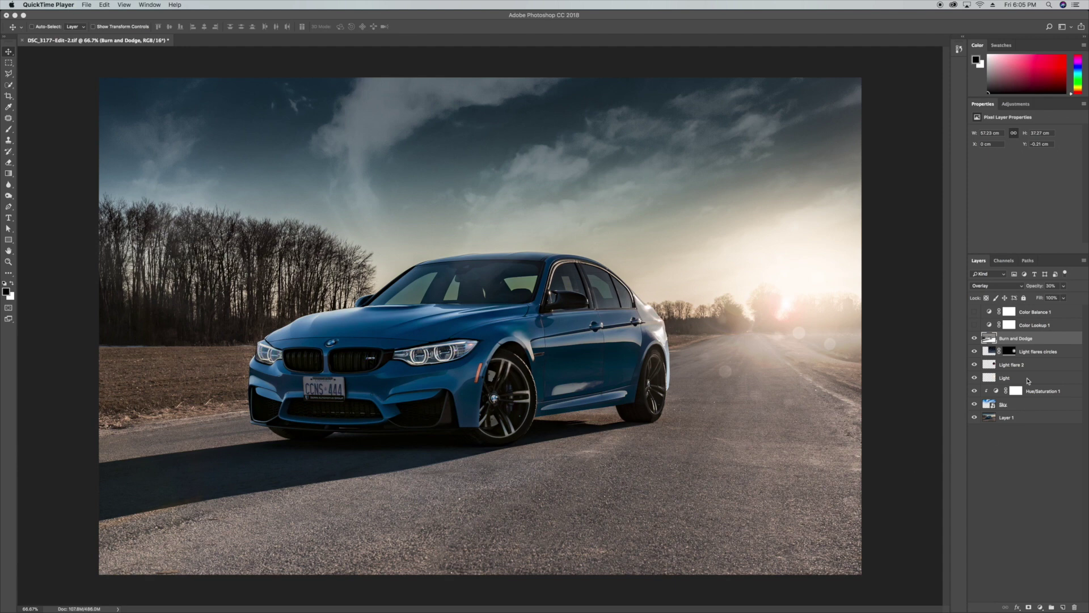
Compare the photo with and without the Color Balance 1 adjustment, and leave the adjustment shown
left_click(976, 313)
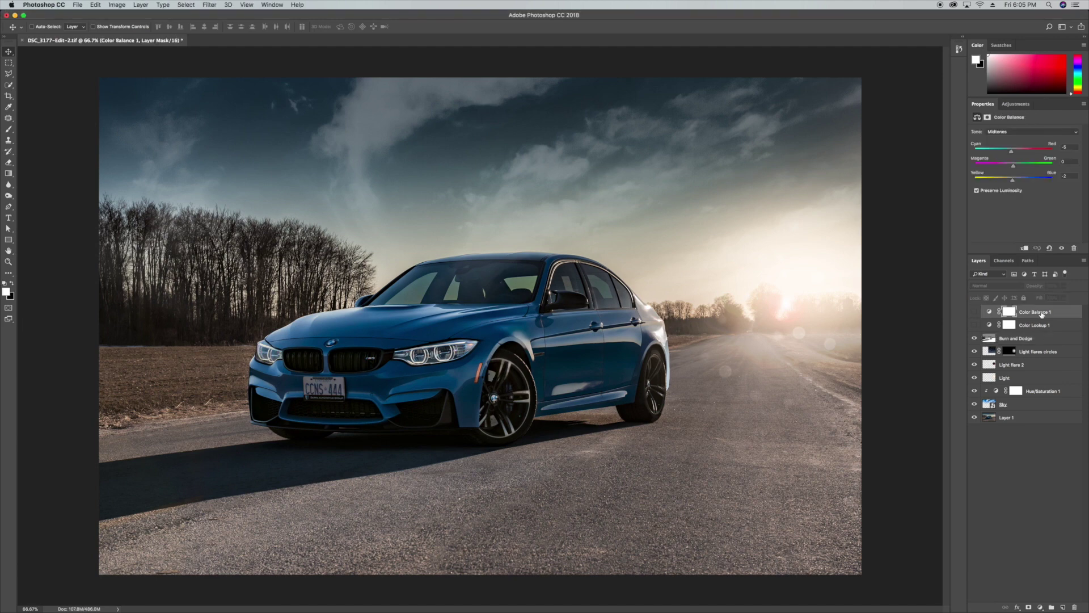
left_click(975, 313)
left_click(975, 312)
left_click(976, 313)
Select the Color Lookup 1 adjustment, compare the photo with and without it, and leave it shown
left_click(1022, 324)
left_click(975, 325)
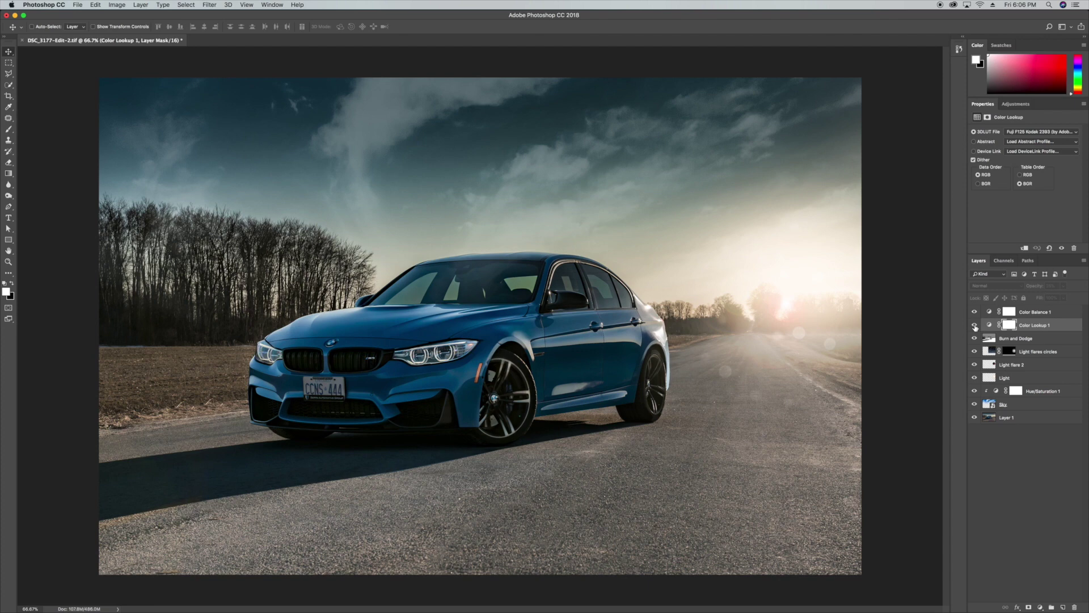
left_click(975, 326)
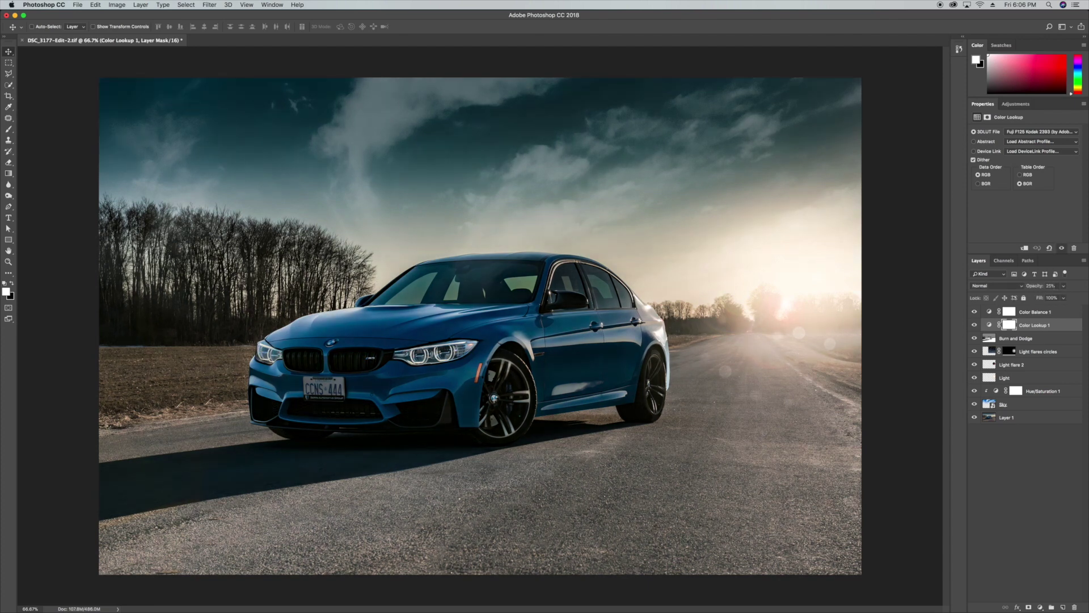
left_click(975, 325)
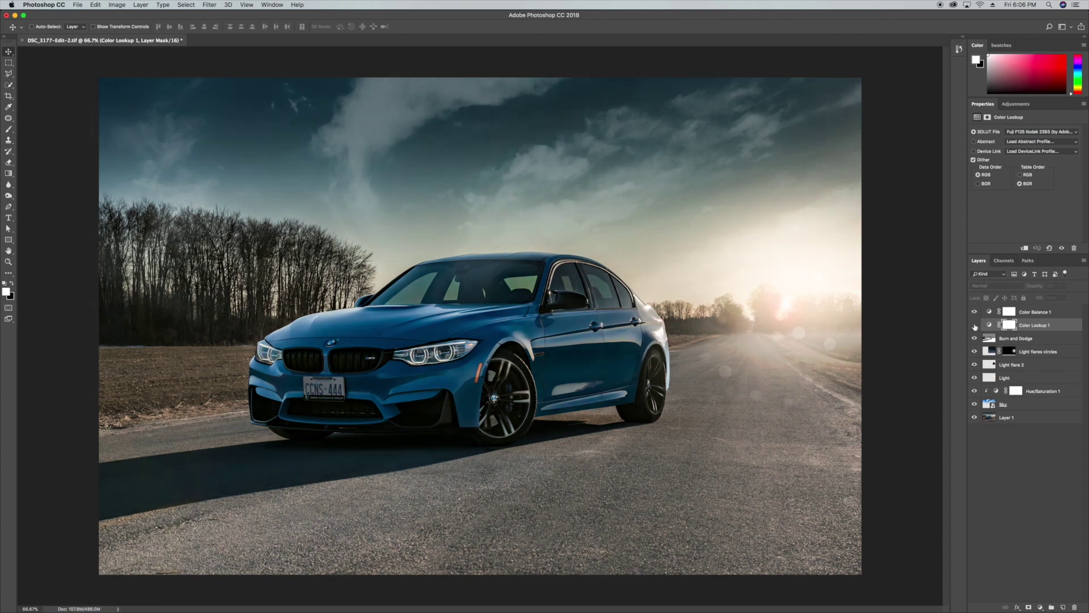
left_click(976, 325)
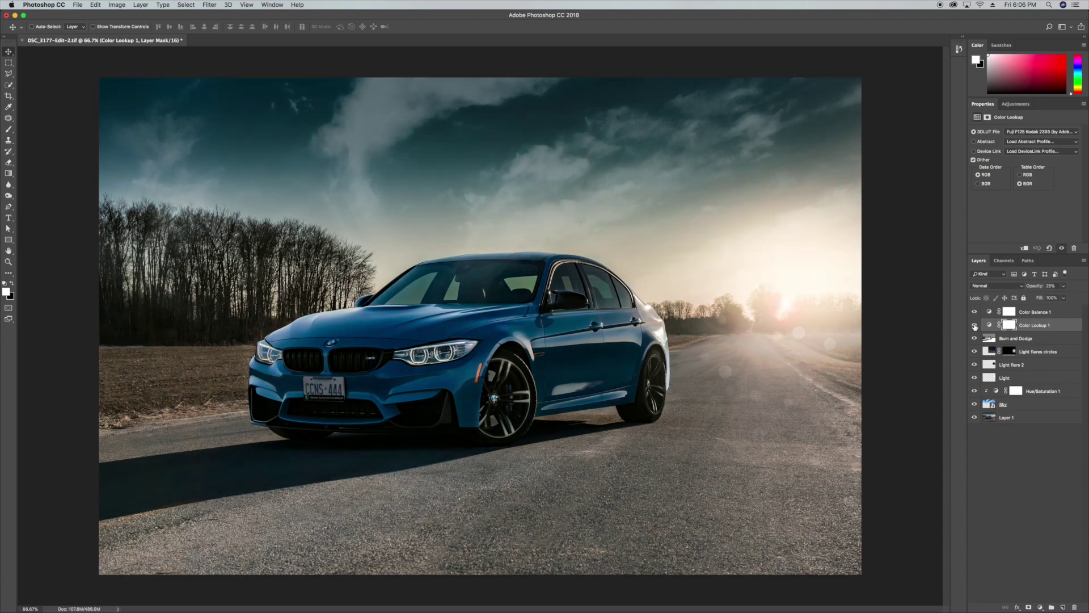
left_click(975, 326)
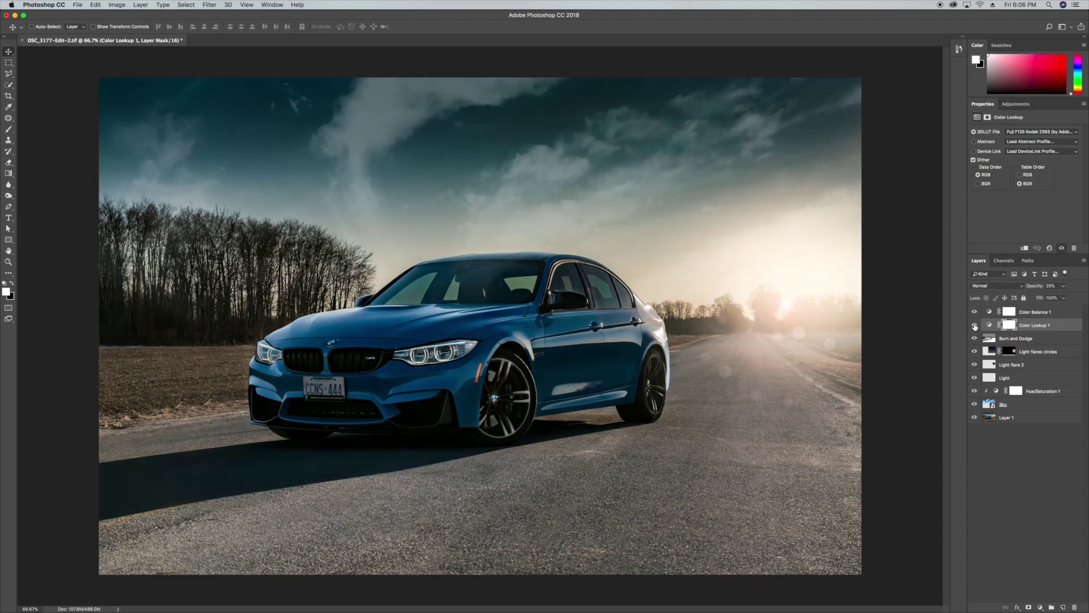